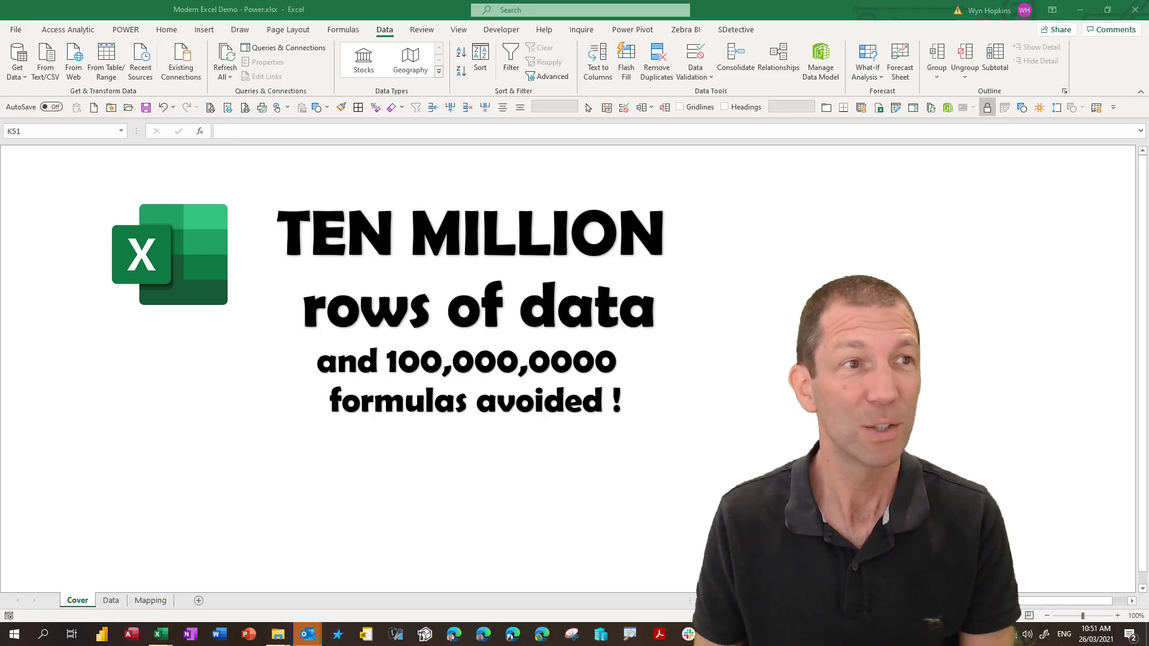
- Bring the CSV Files folder window over Excel and select its full folder path
click(277, 634)
drag(88, 208, 795, 46)
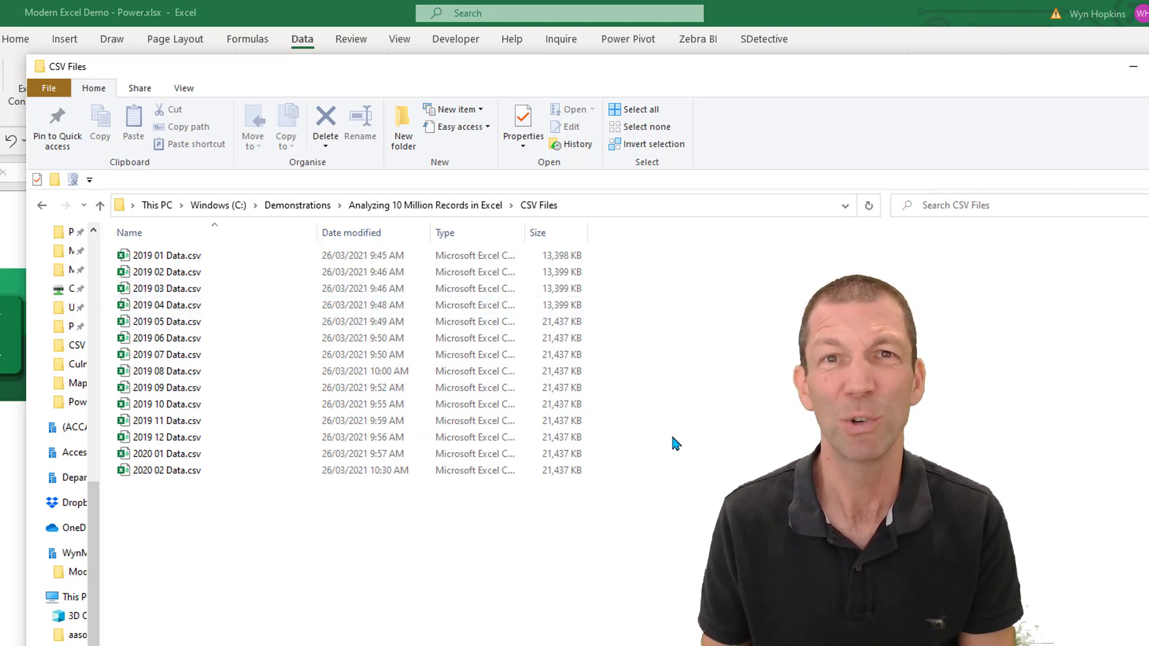
click(614, 205)
key(ctrl+c)
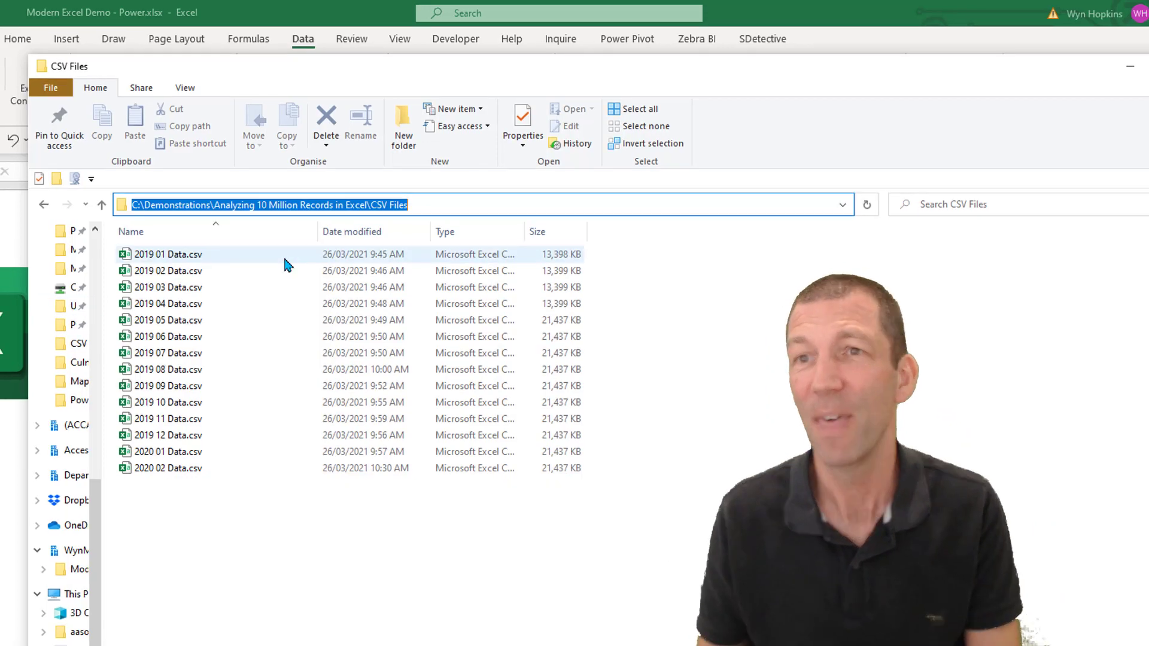
- Copy the folder path, return to Excel and preview the Calendar, LocationTable and CostCentreTable queries
key(Escape)
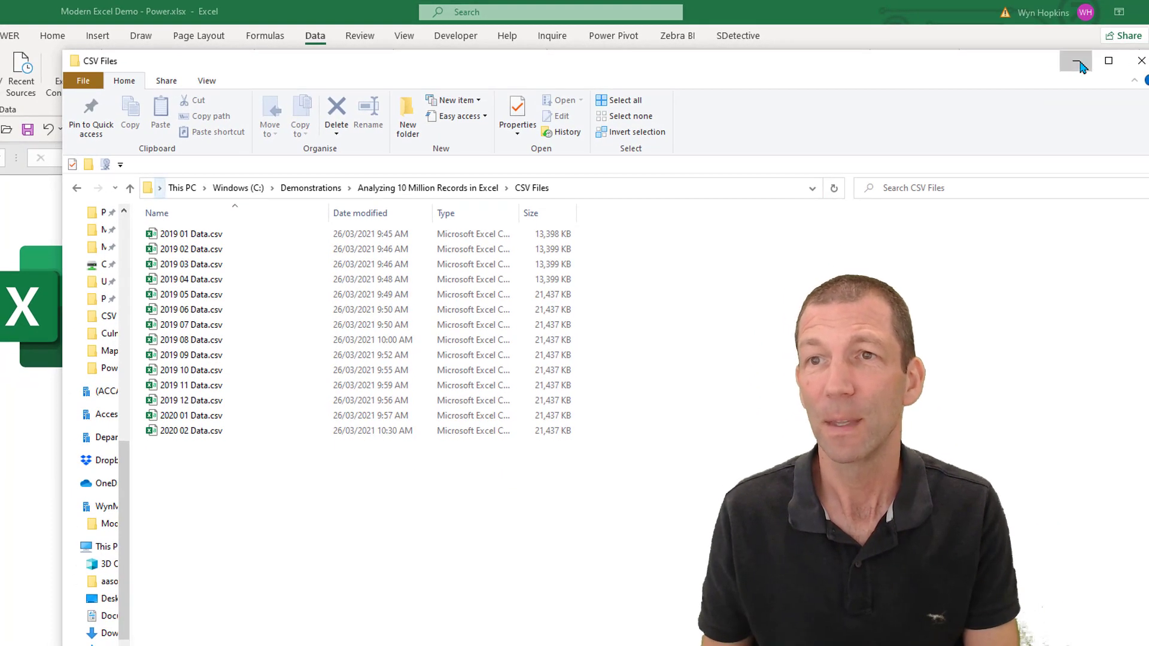
click(1081, 66)
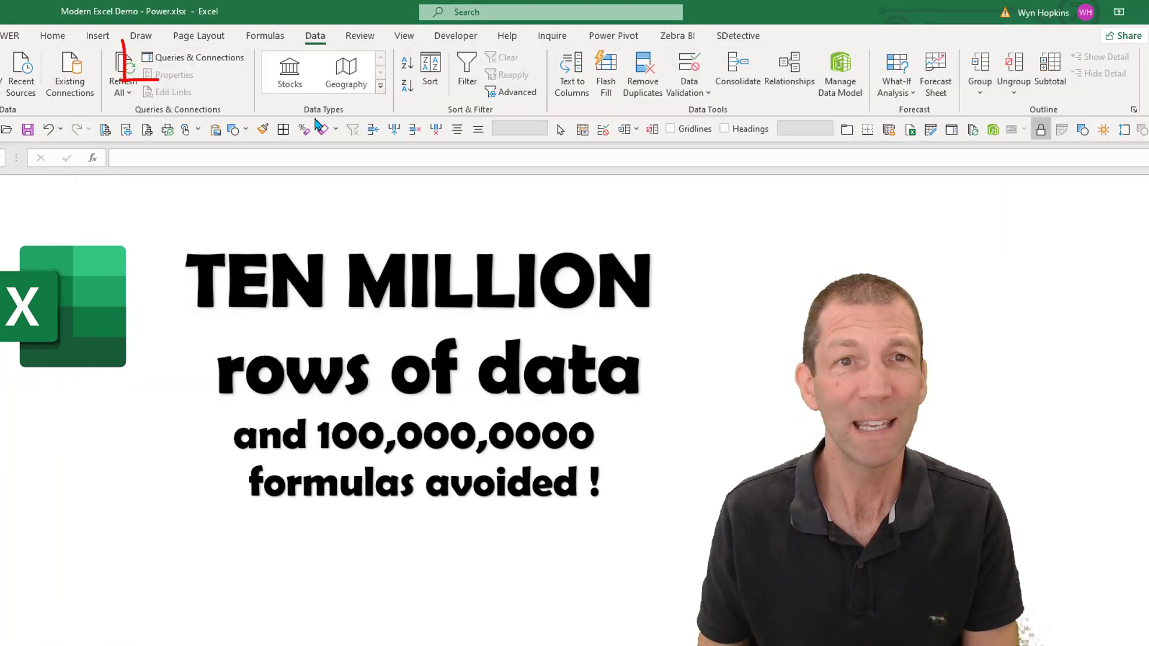
click(196, 60)
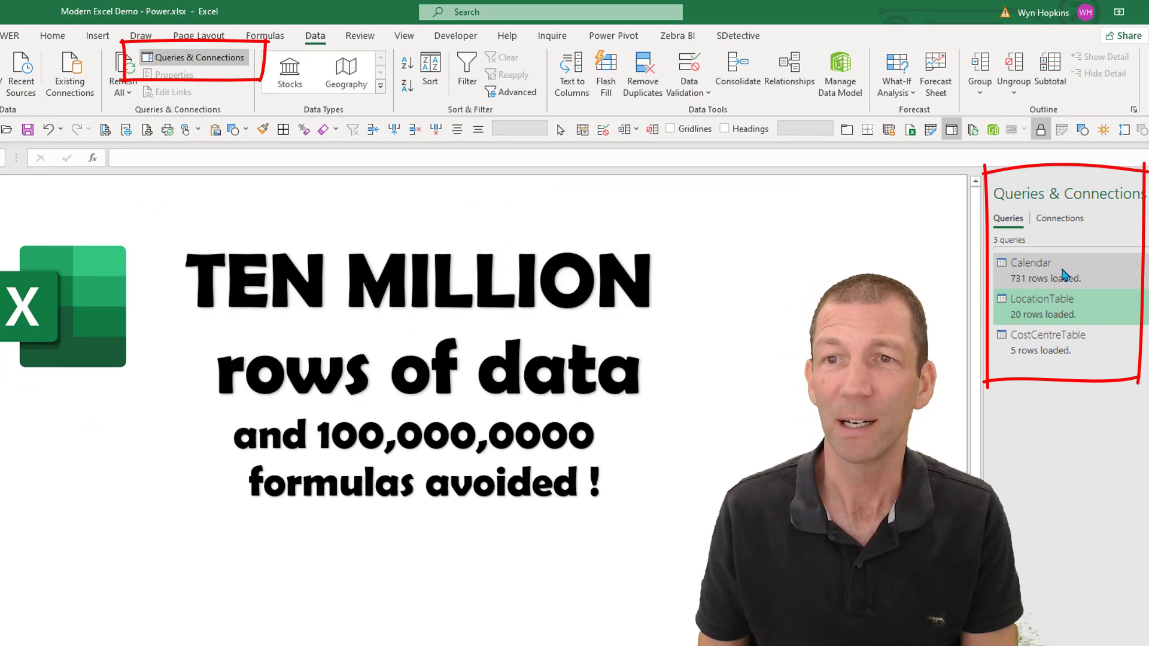
mouse_move(1041, 274)
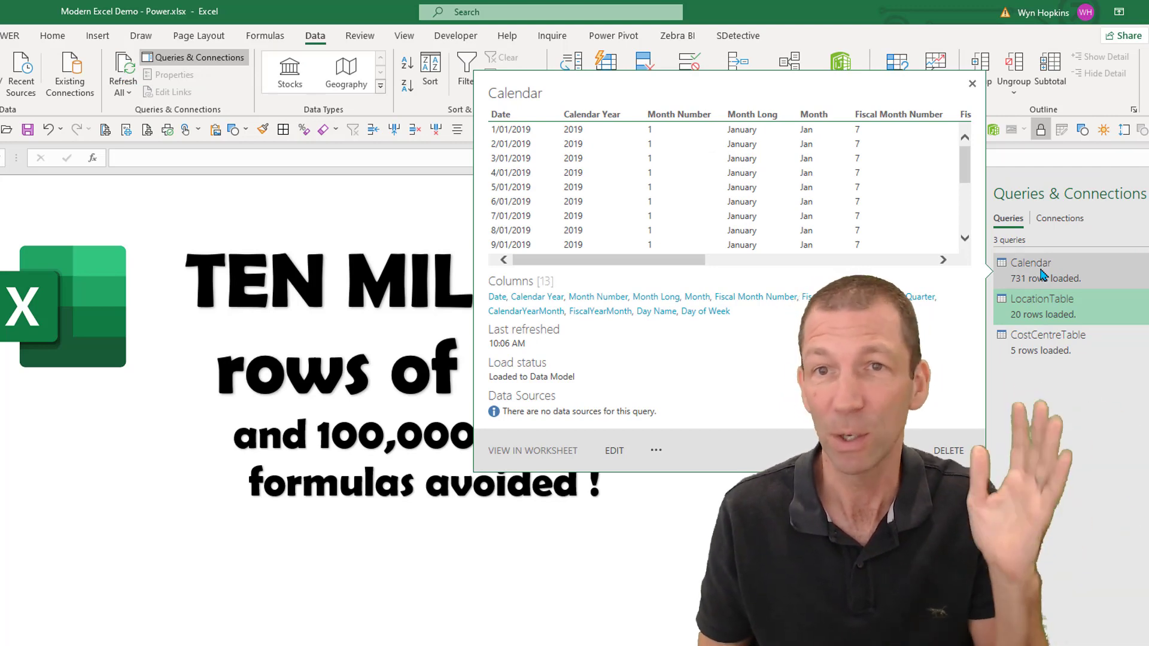
mouse_move(1052, 307)
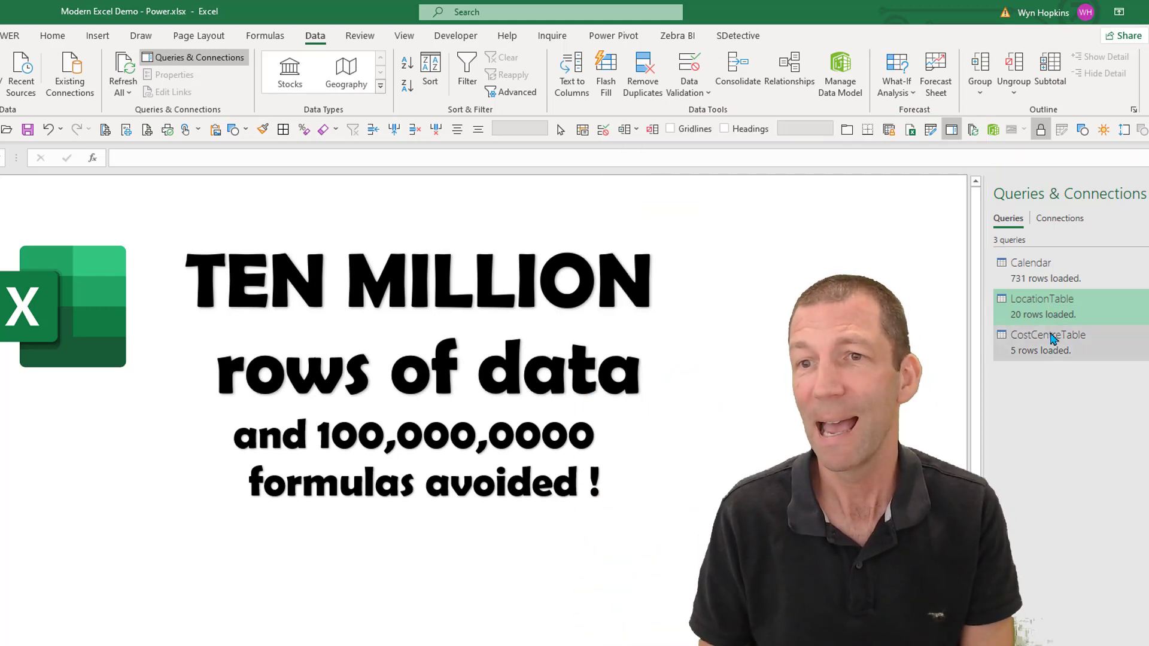
mouse_move(1052, 340)
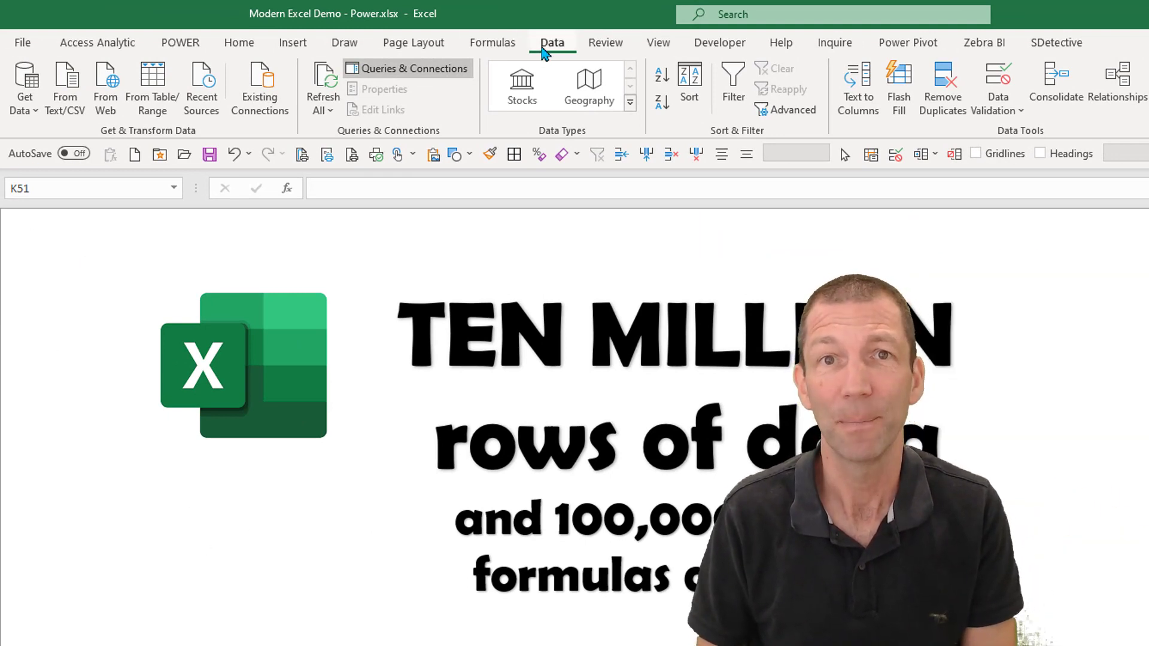
- Add a From Folder data source using the pasted CSV Files folder path
click(35, 113)
mouse_move(70, 143)
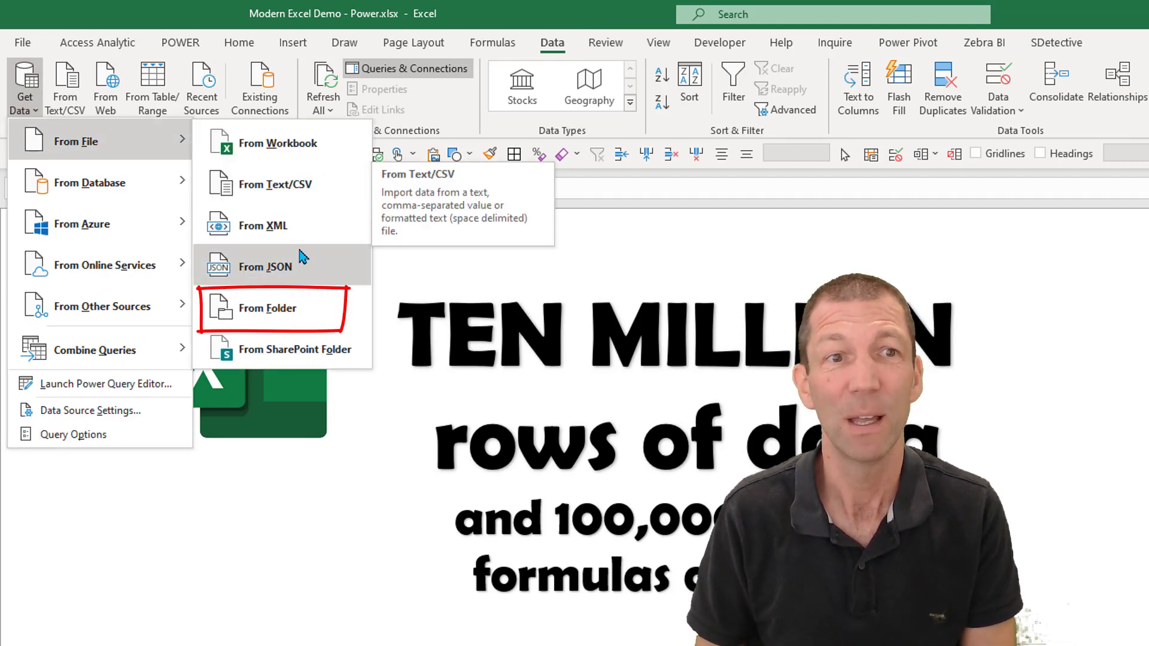
click(308, 316)
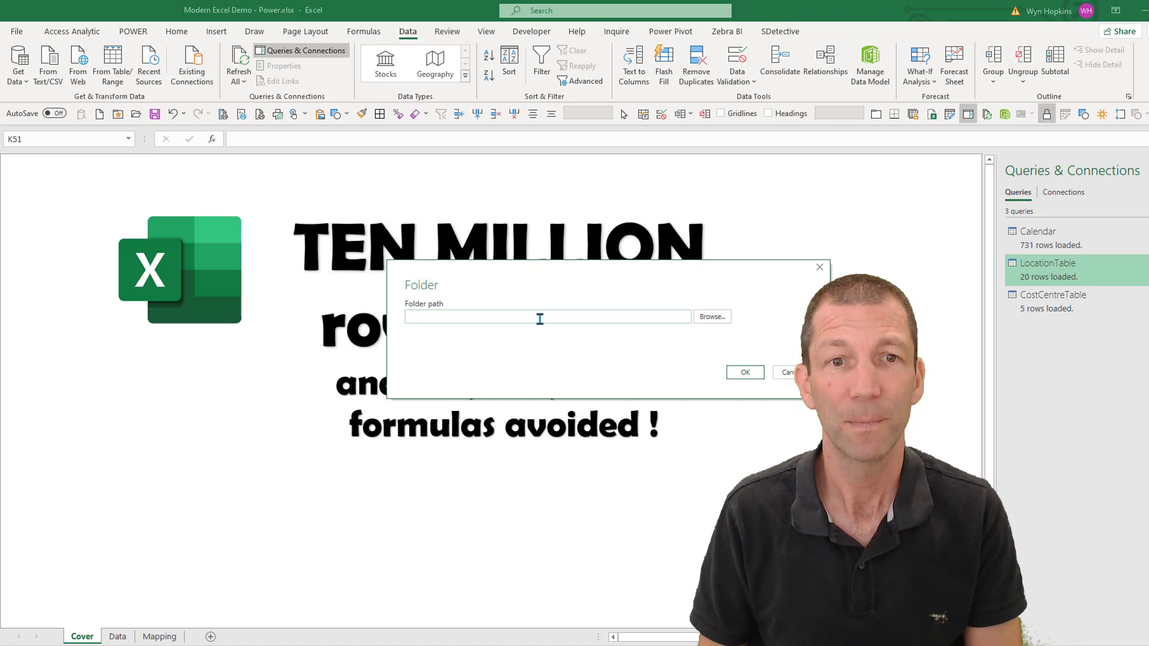
key(ctrl+v)
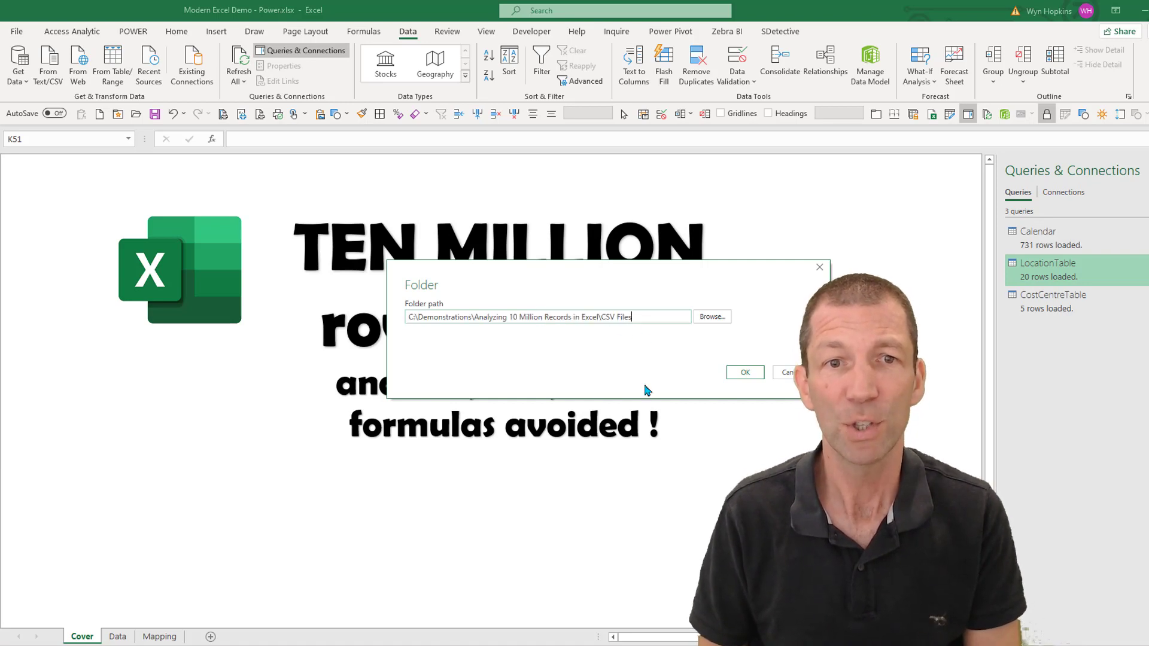
click(747, 373)
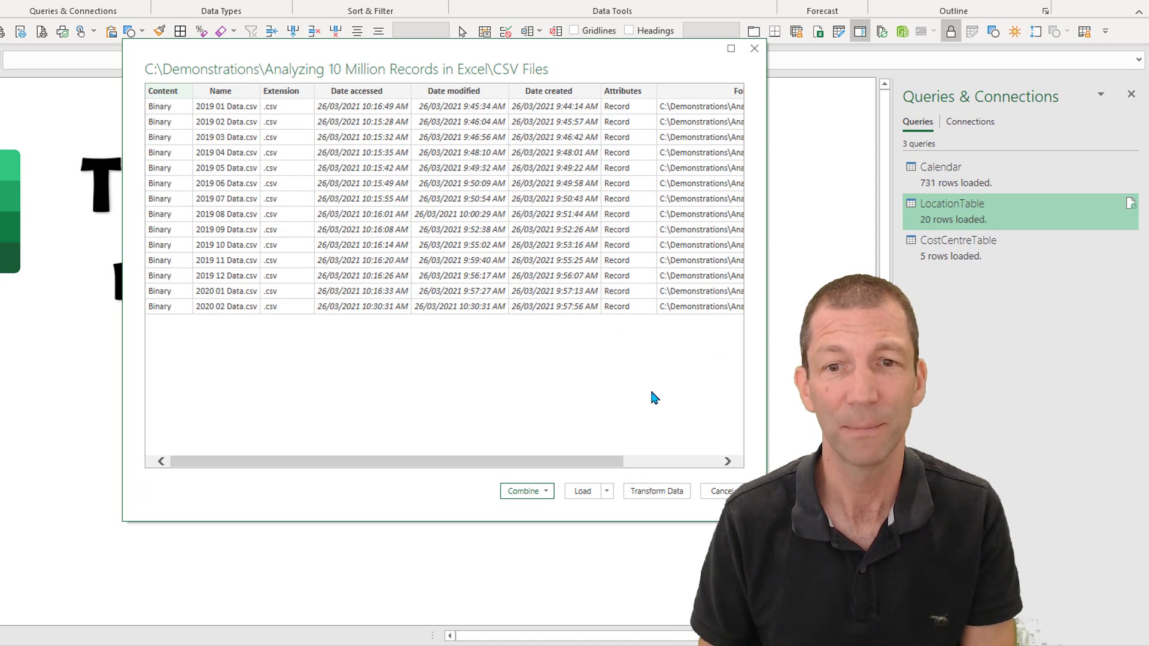
- Combine and transform the fourteen CSVs, accepting the first file's comma-delimited UTF-8 settings
click(547, 492)
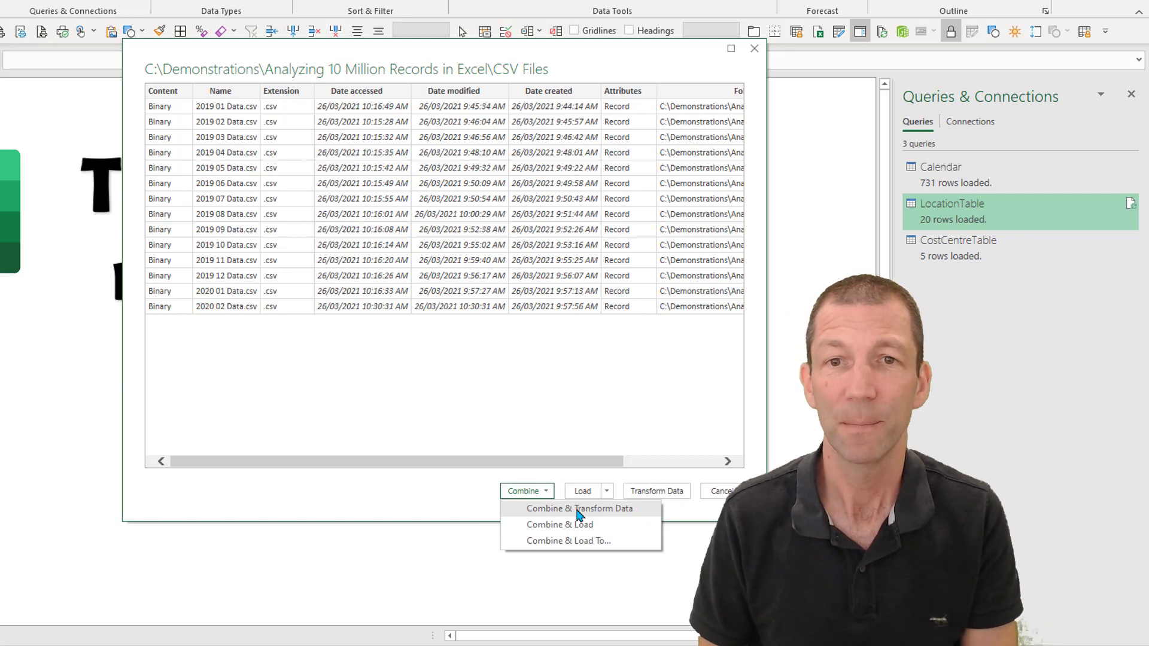
click(578, 510)
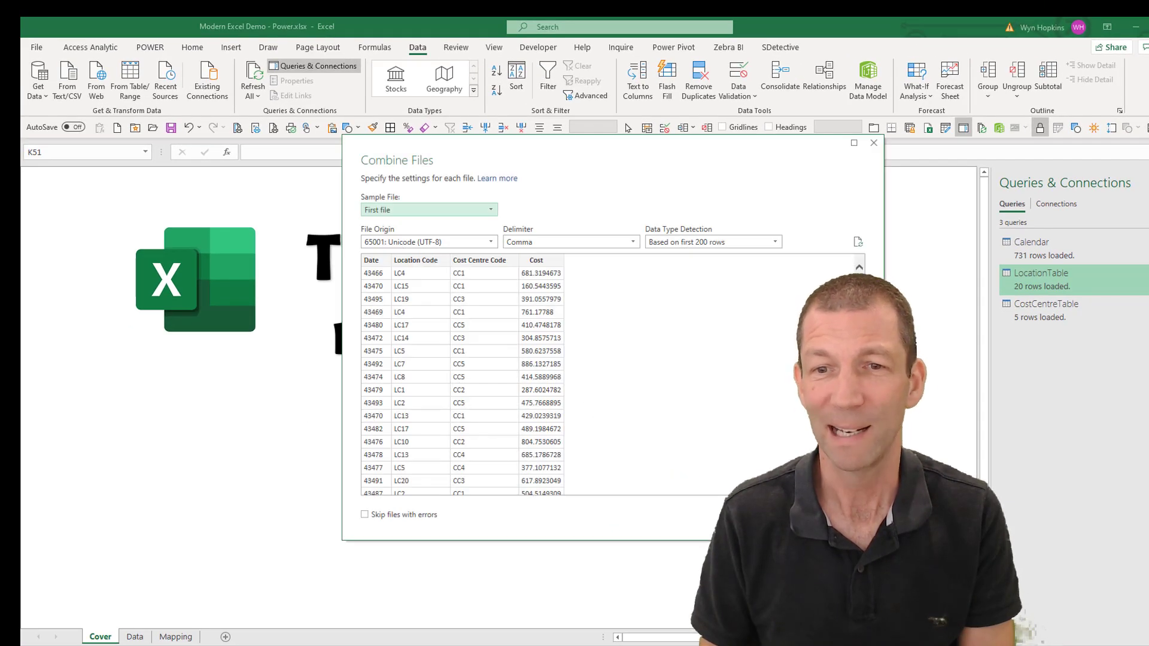
key(Escape)
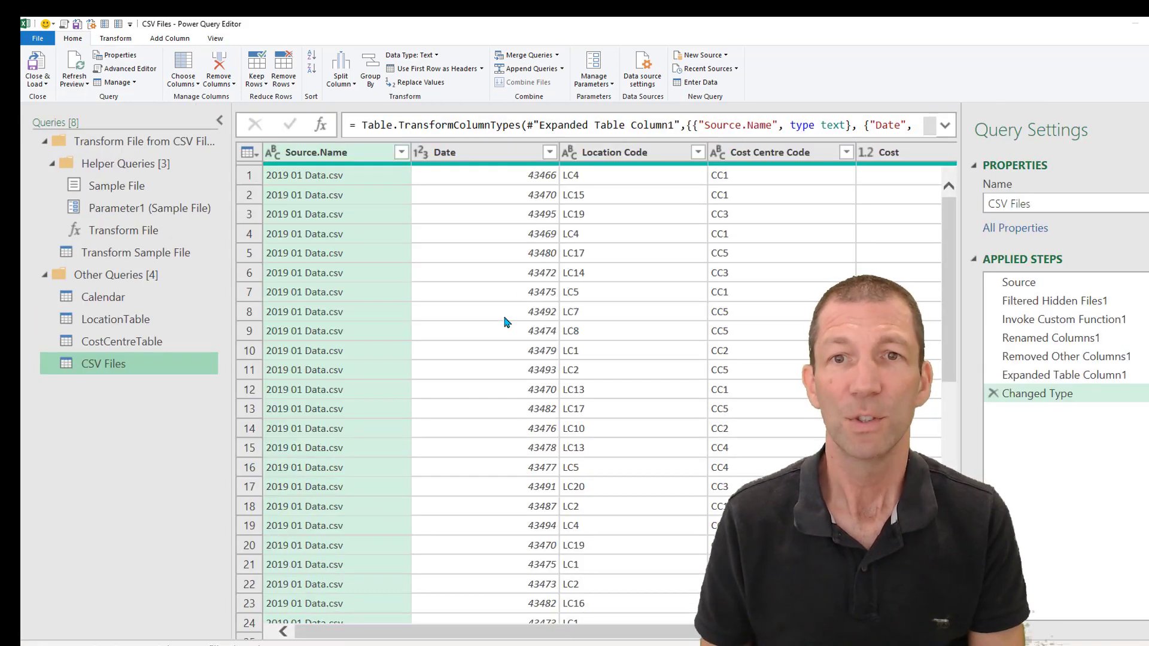
- Scroll through the combined preview and rename the query from CSV Files to Consolidation
scroll(341, 453, down, 9)
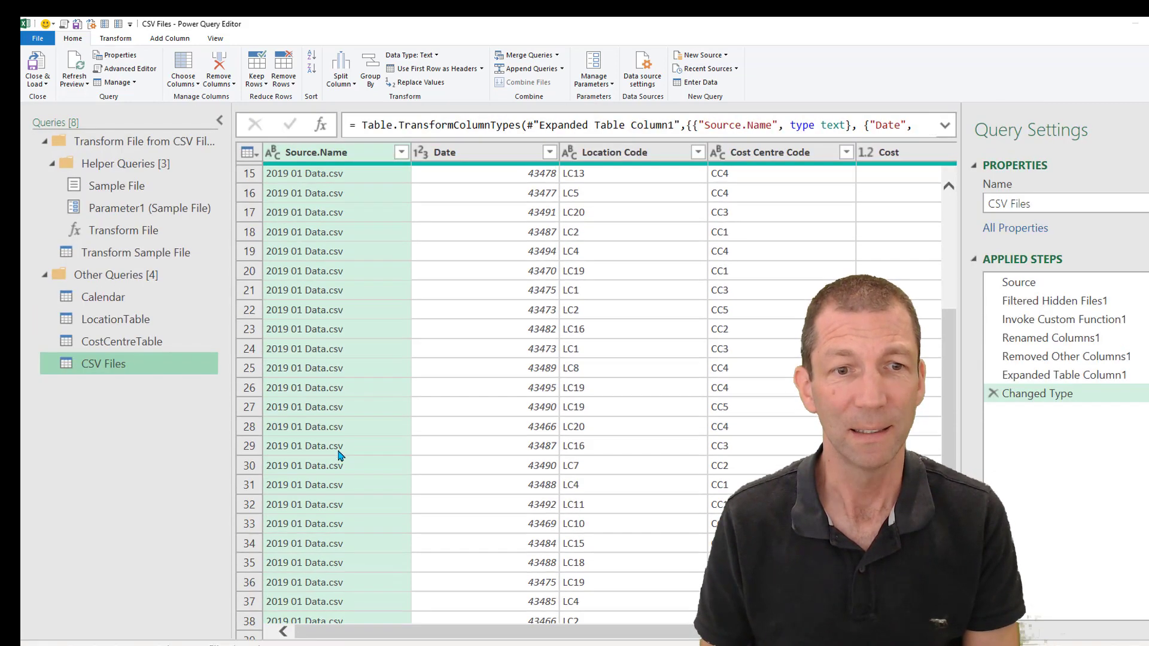
scroll(341, 453, down, 20)
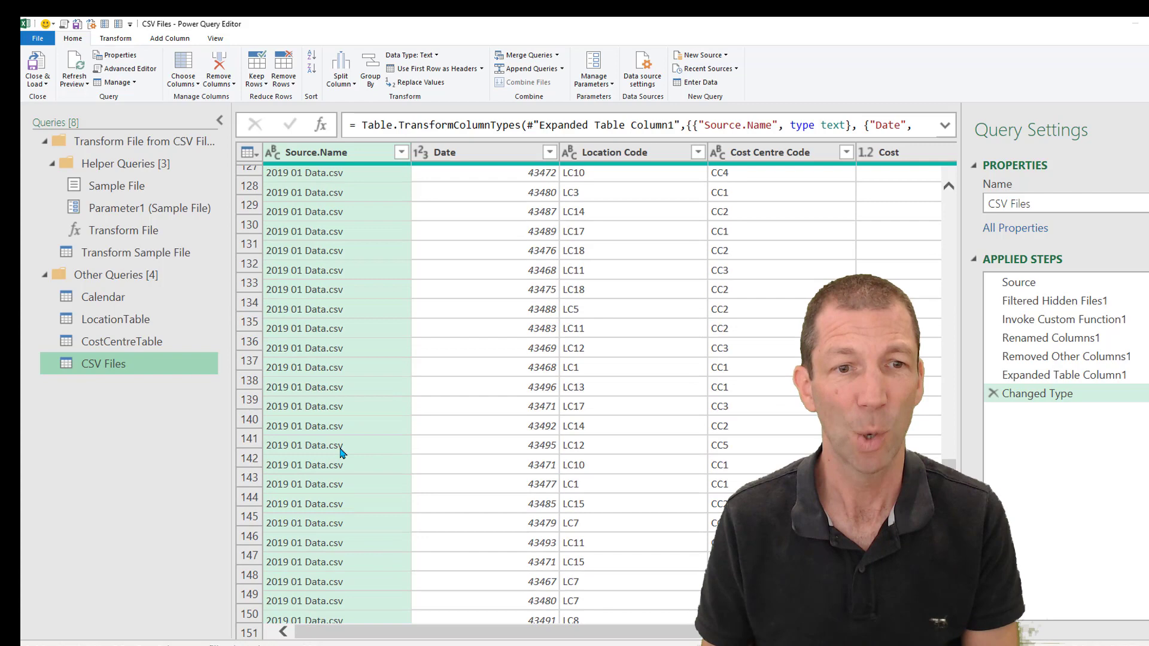
scroll(341, 453, down, 13)
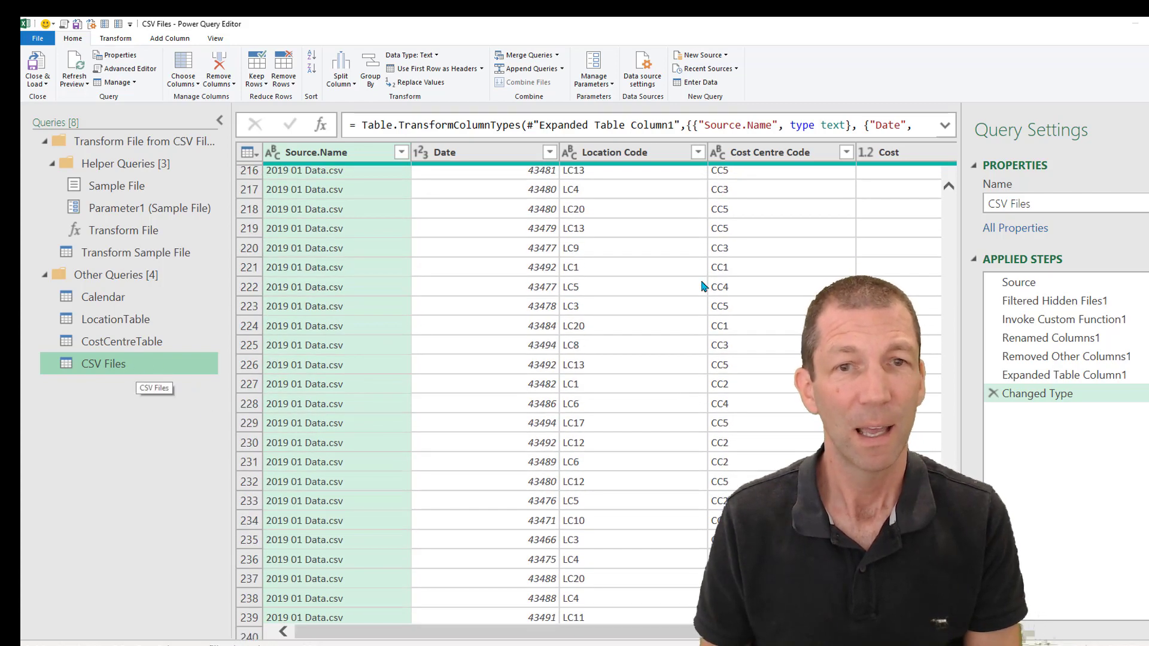
click(1062, 205)
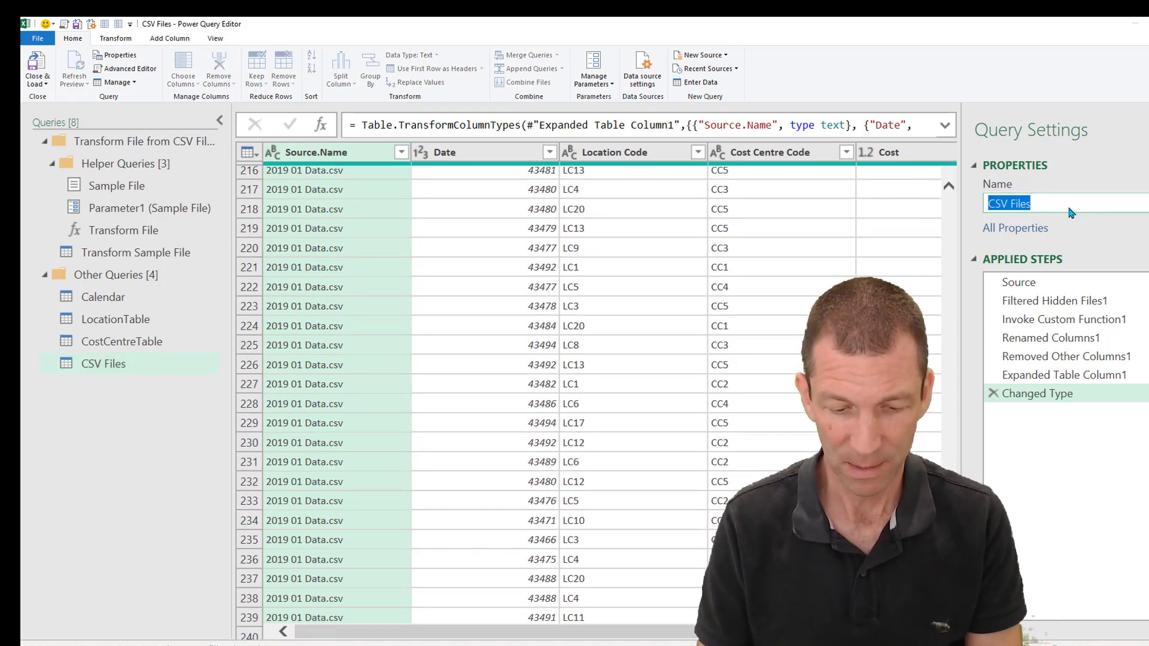
text(Consolodat)
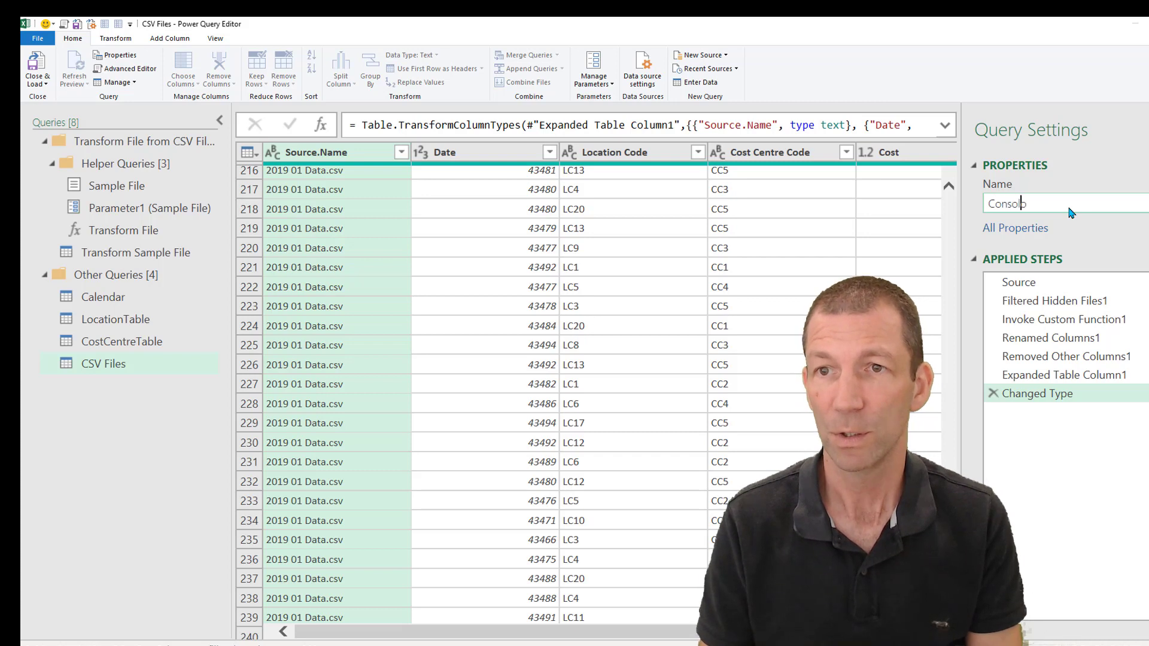
key(BackSpace)
key(BackSpace)
key(BackSpace)
key(BackSpace)
text(idation)
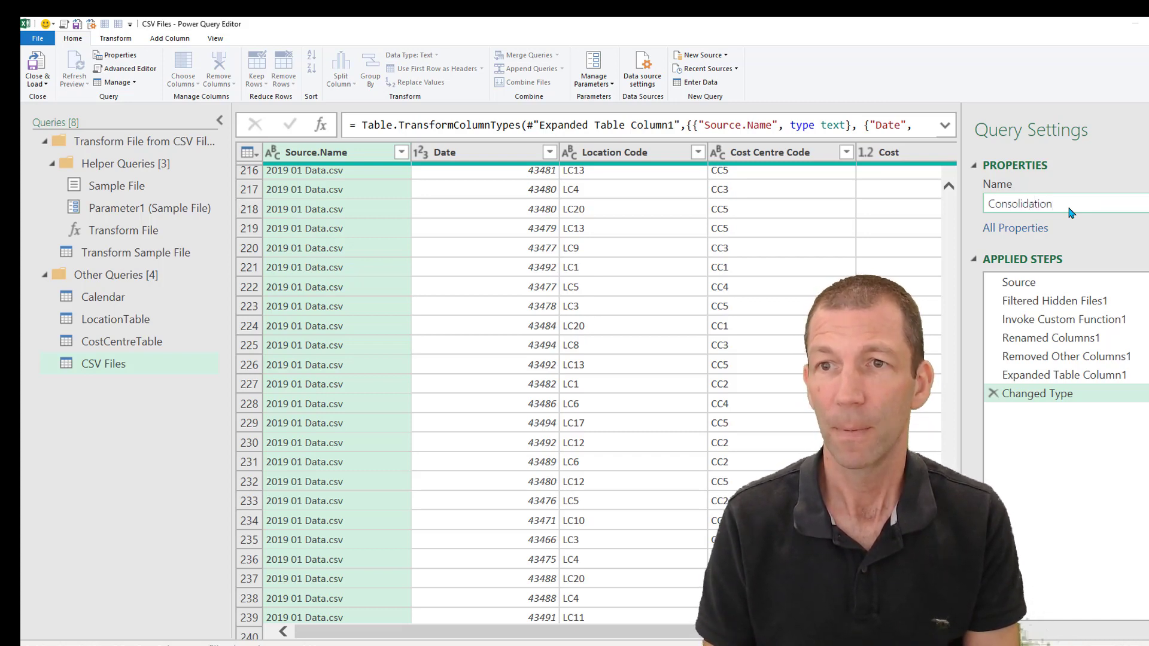
key(Return)
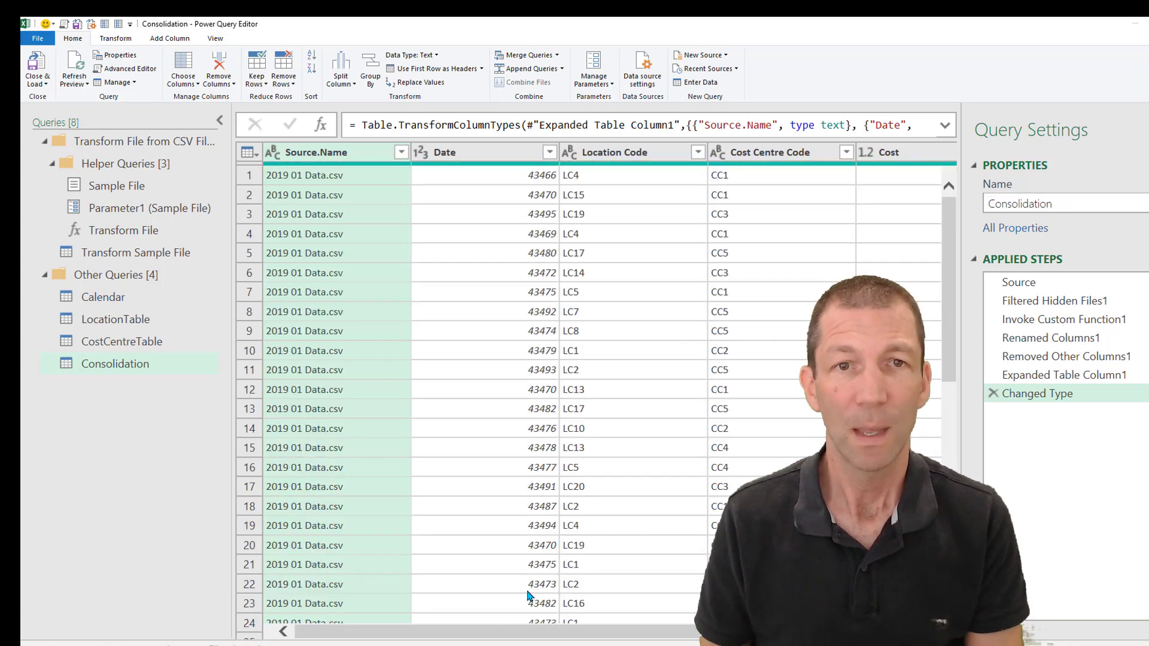
- Make the Cost column a whole number, replacing the existing Changed Type conversion
drag(496, 633, 627, 631)
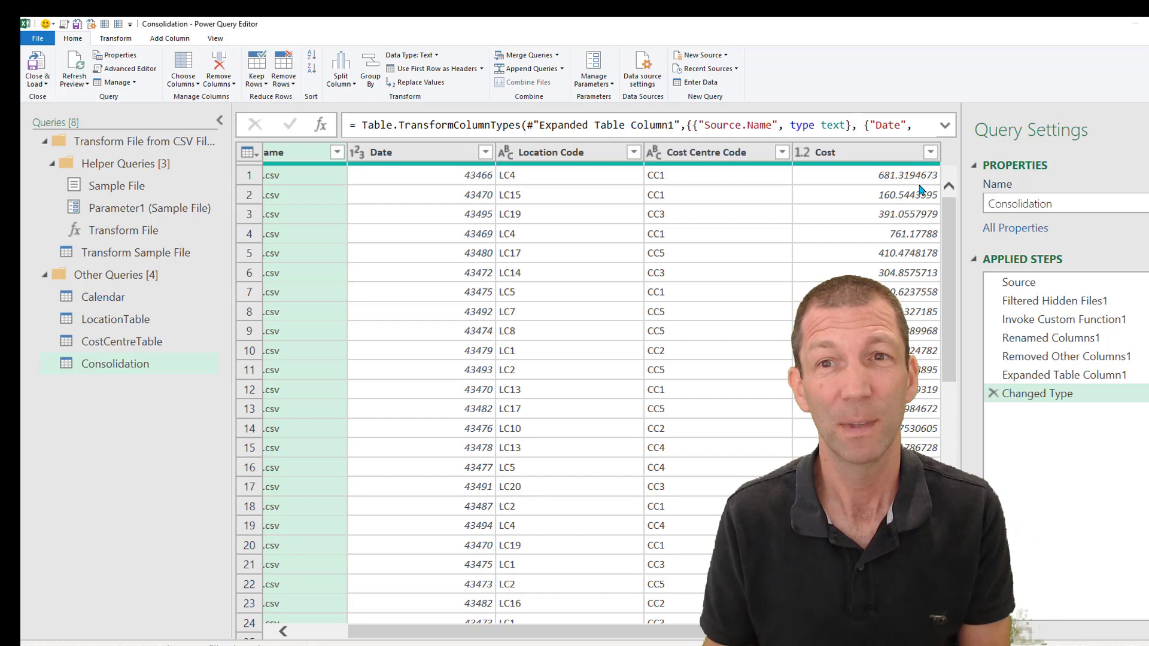
click(803, 153)
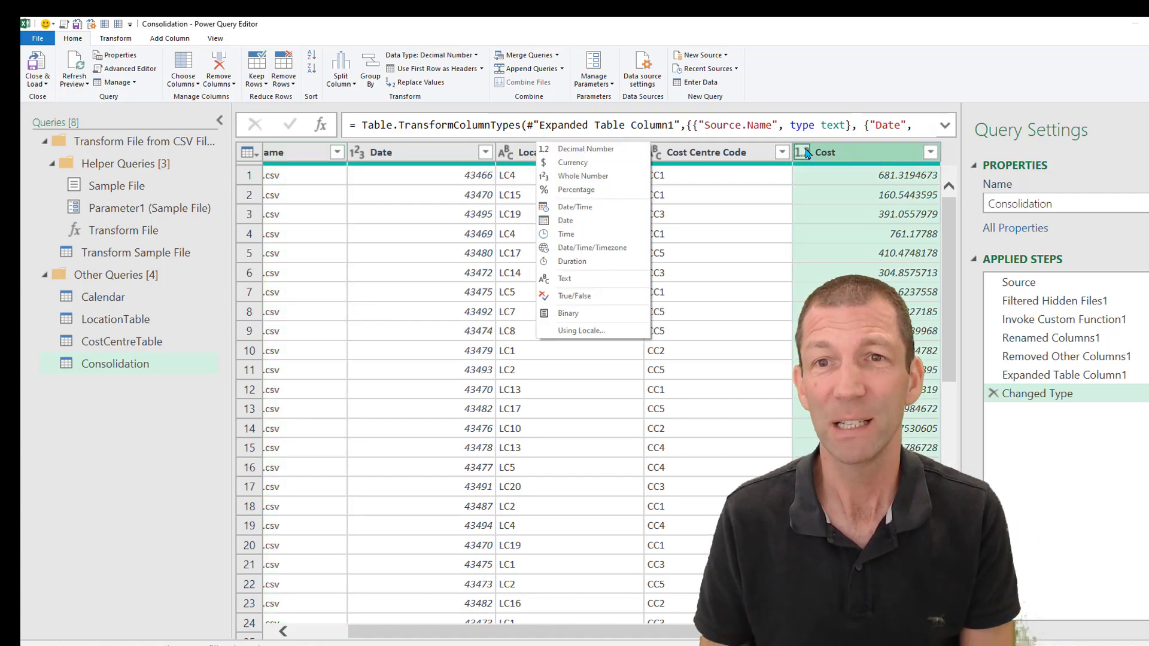
click(590, 177)
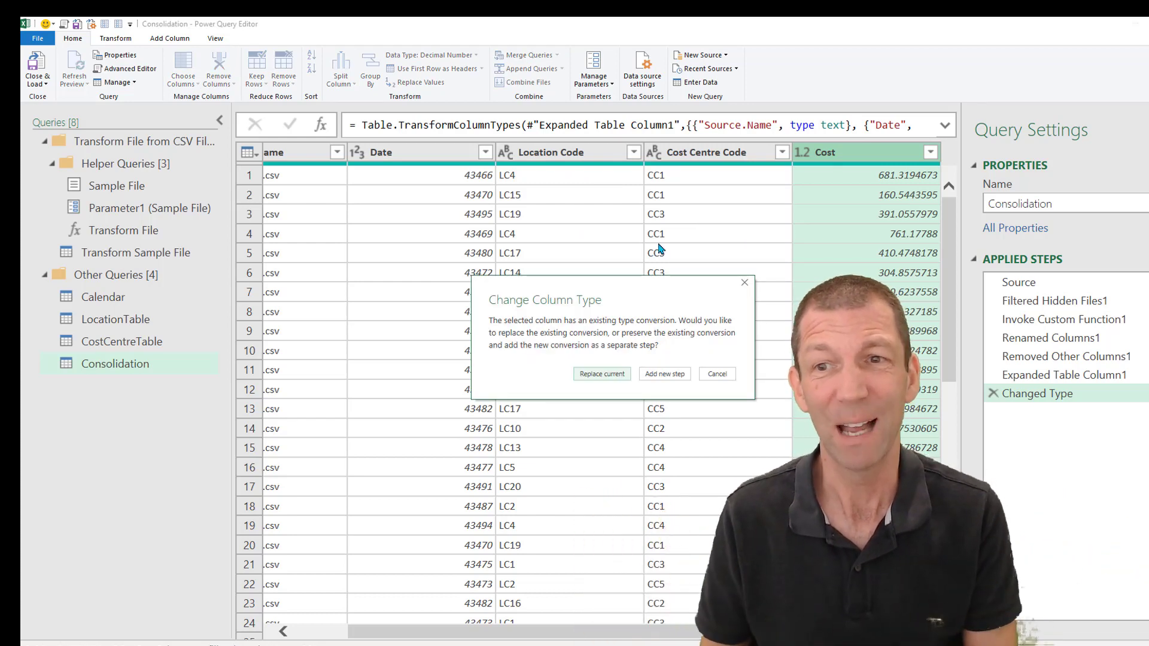
click(602, 374)
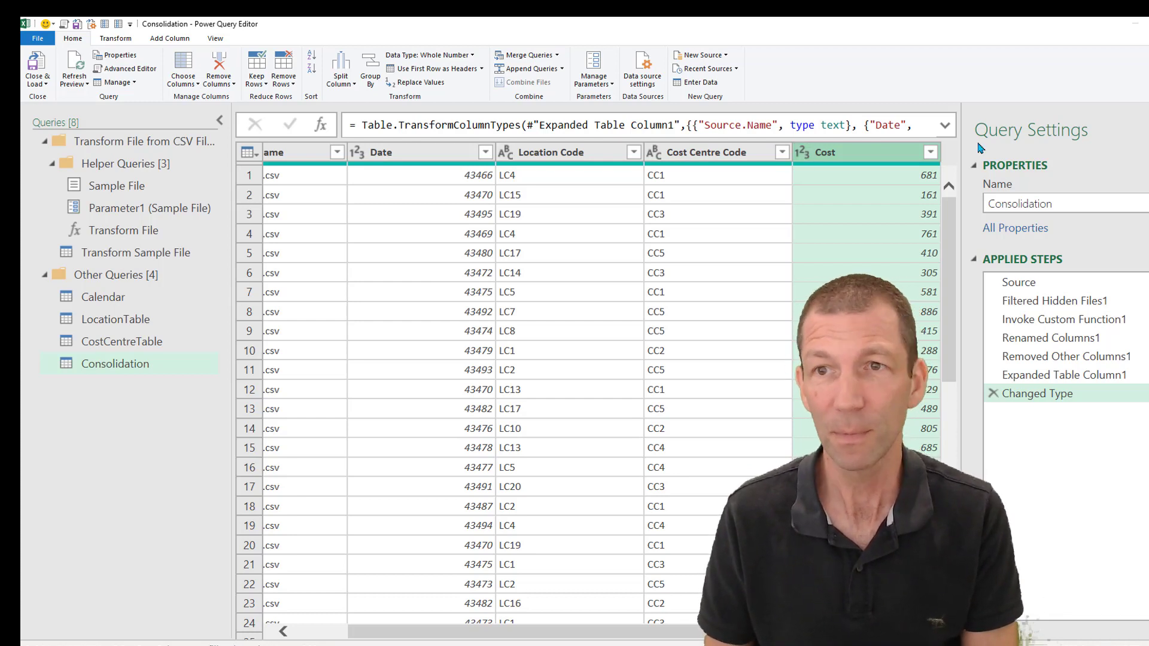
- Load Consolidation as a connection only into the Data Model, bringing in 10,000,000 rows
click(37, 83)
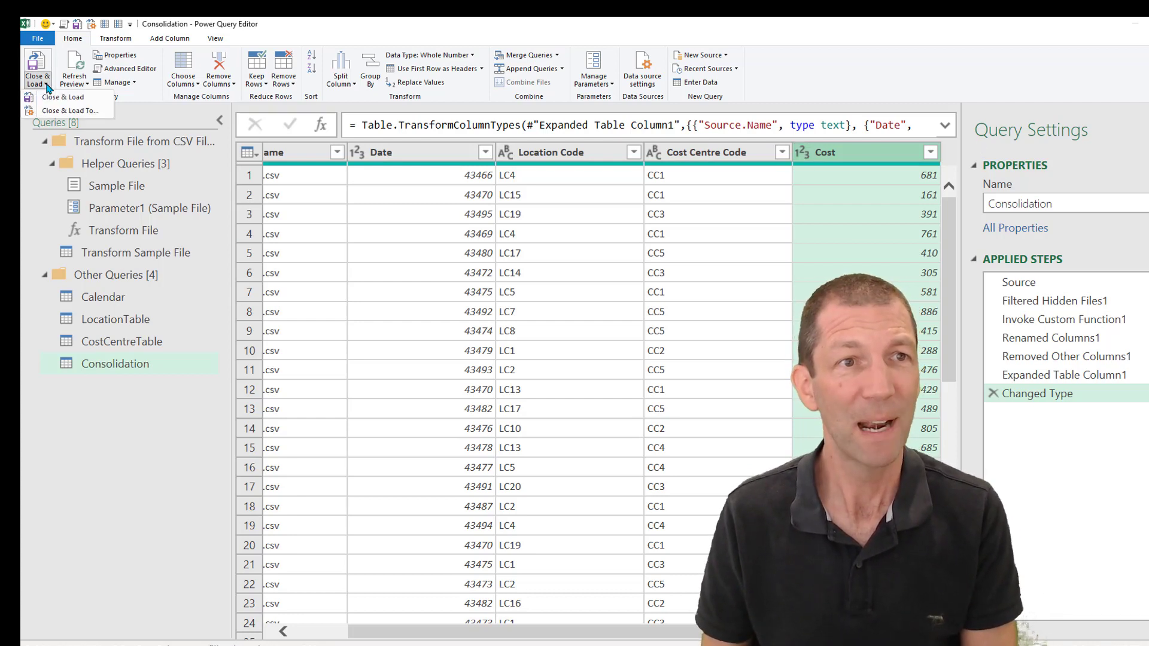
click(76, 114)
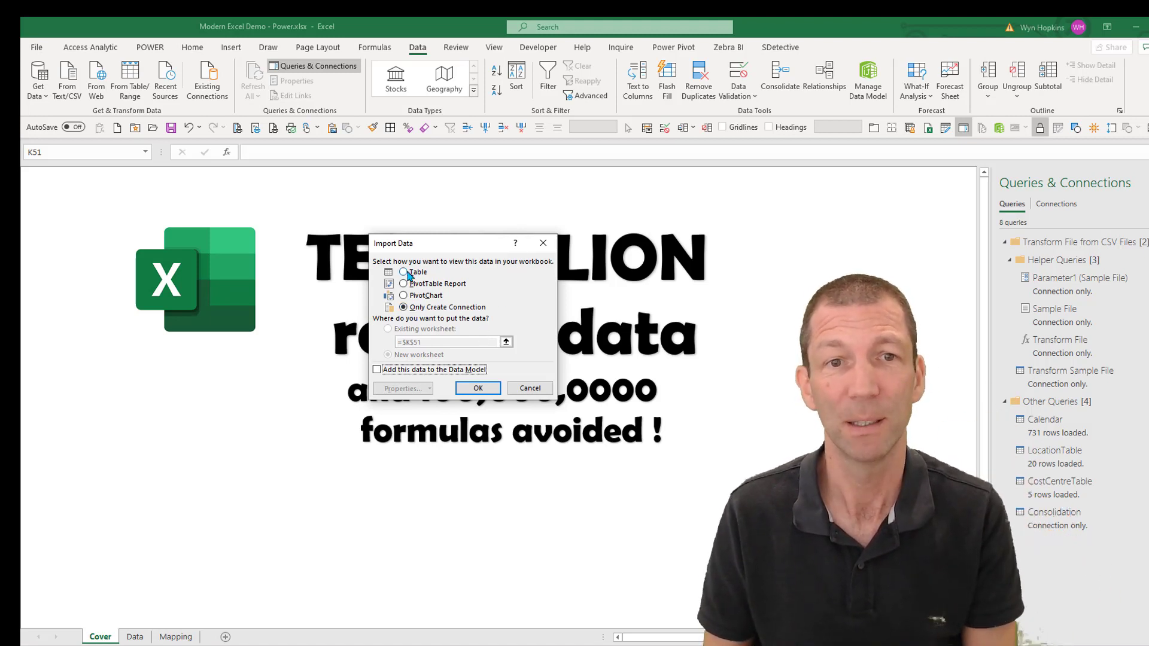
click(377, 369)
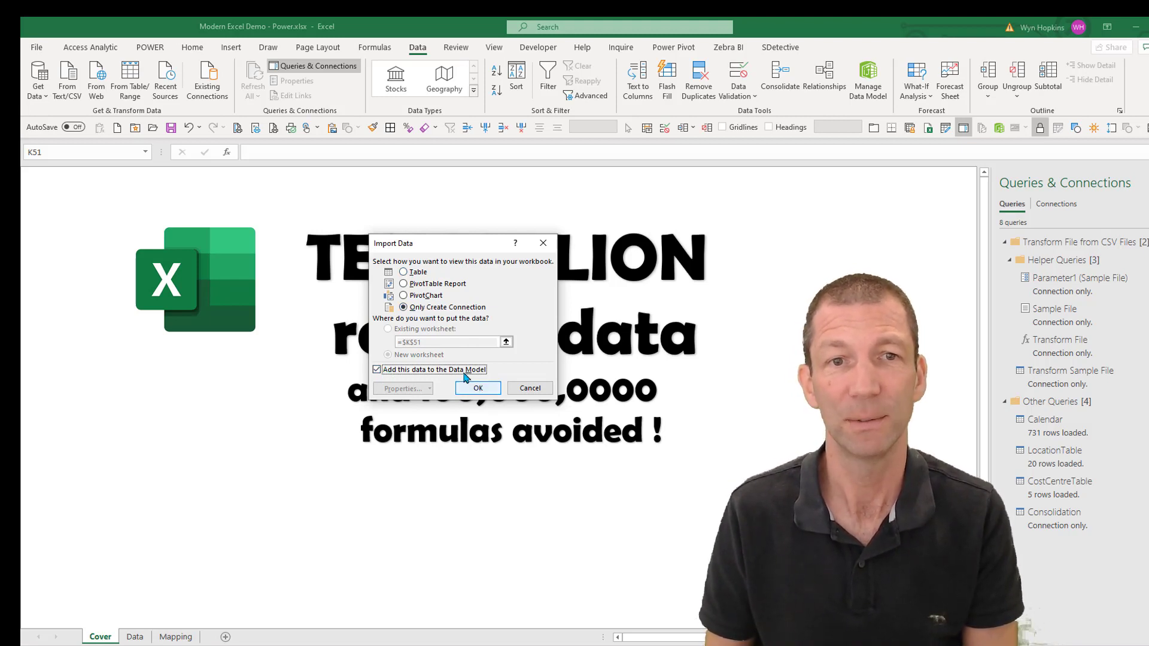
click(485, 389)
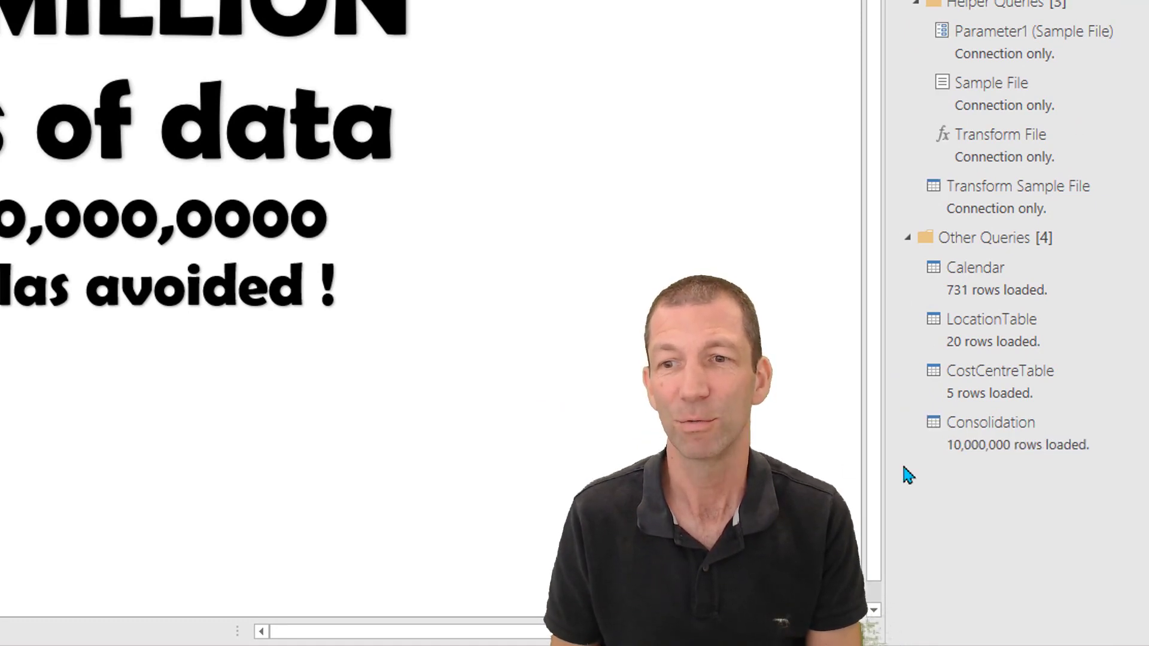
- Check under File > Account > About Excel that this installation is 64-bit
mouse_move(1004, 456)
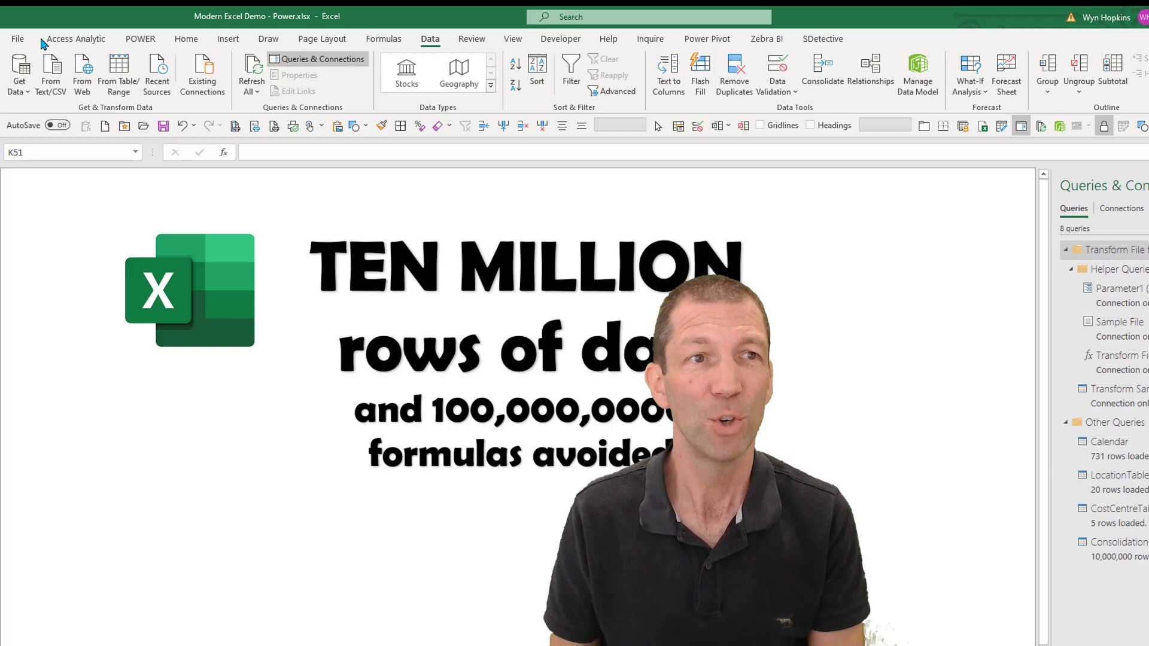
click(20, 40)
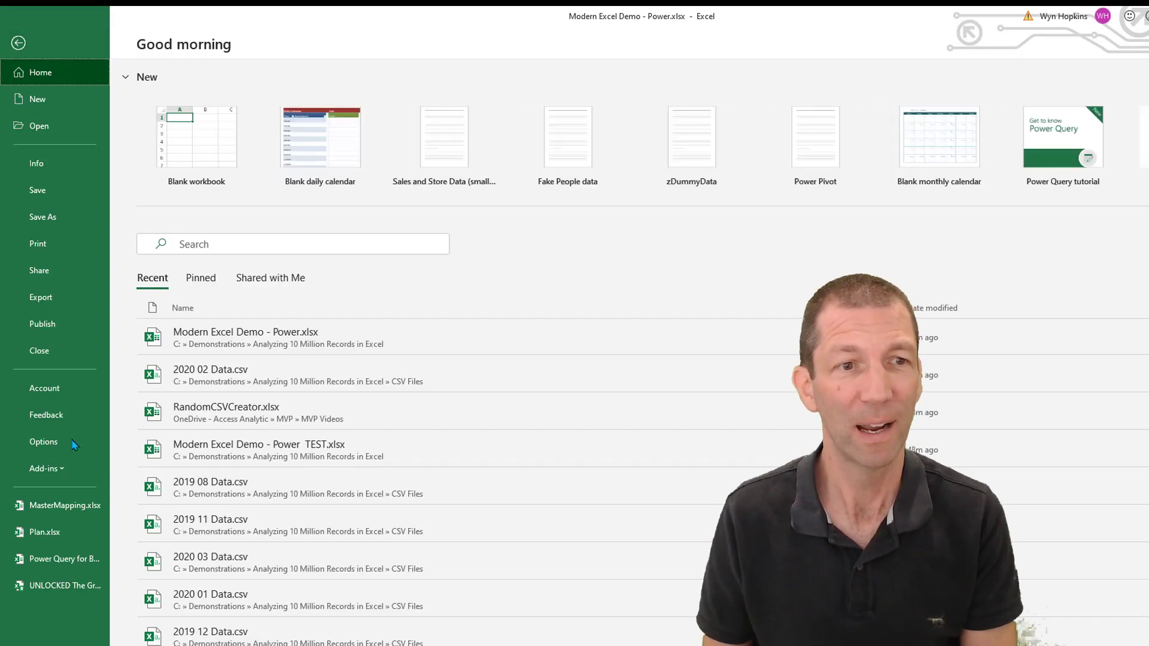
click(54, 391)
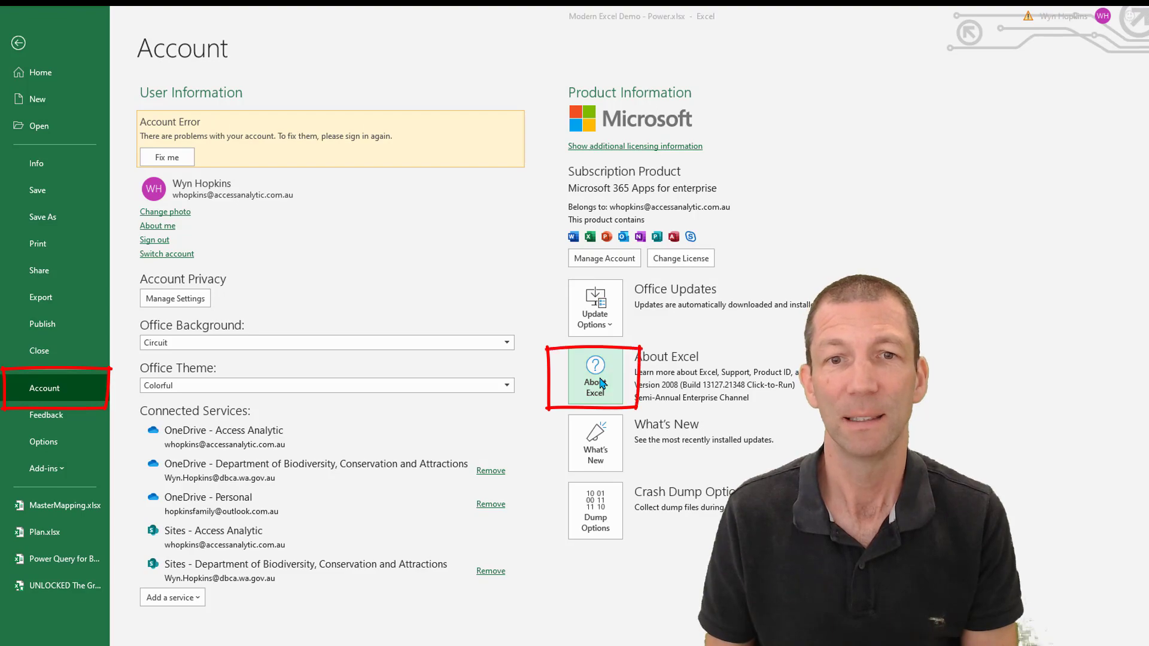
click(600, 384)
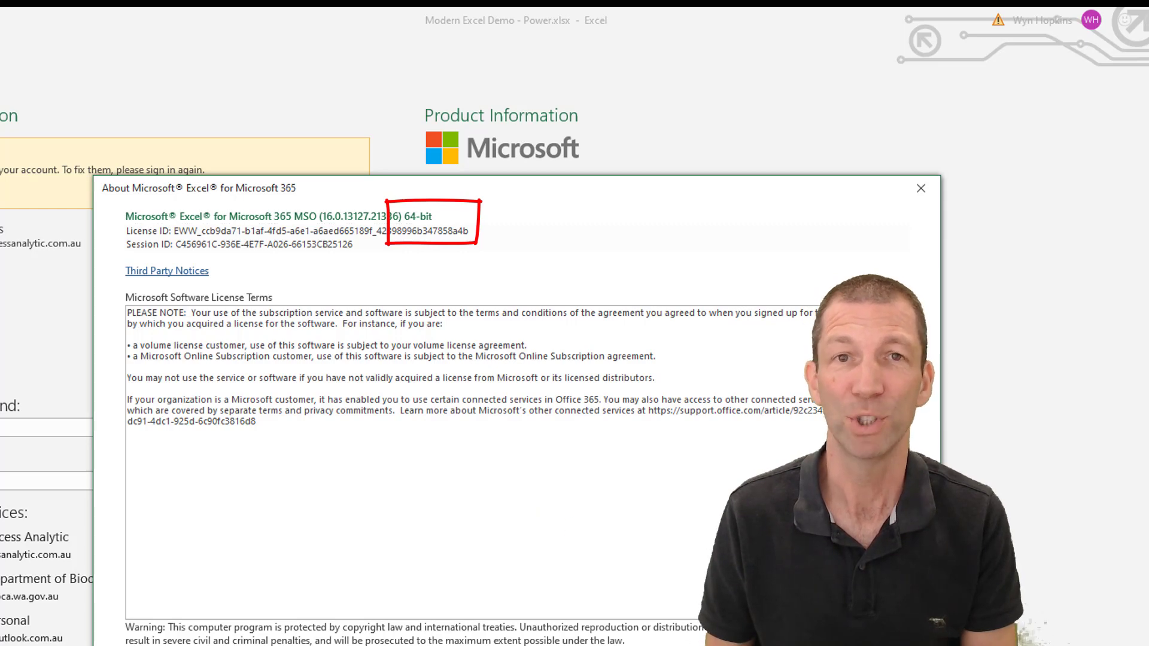
key(Escape)
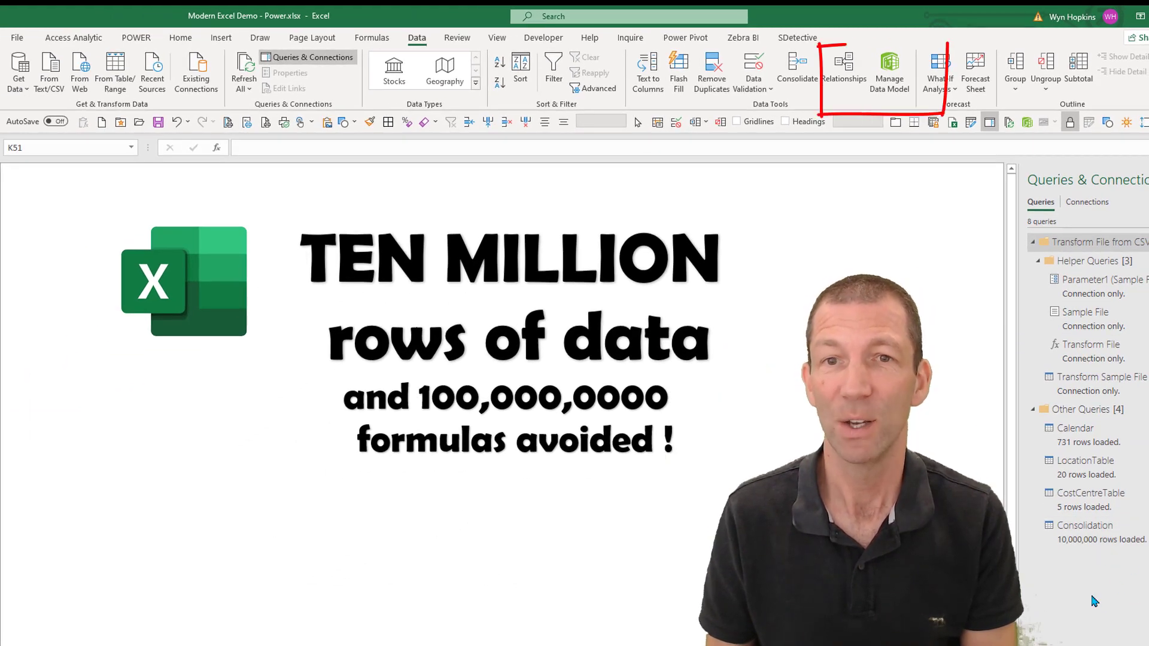
- Open the Data Model in Power Pivot's Diagram View showing its four tables
click(888, 78)
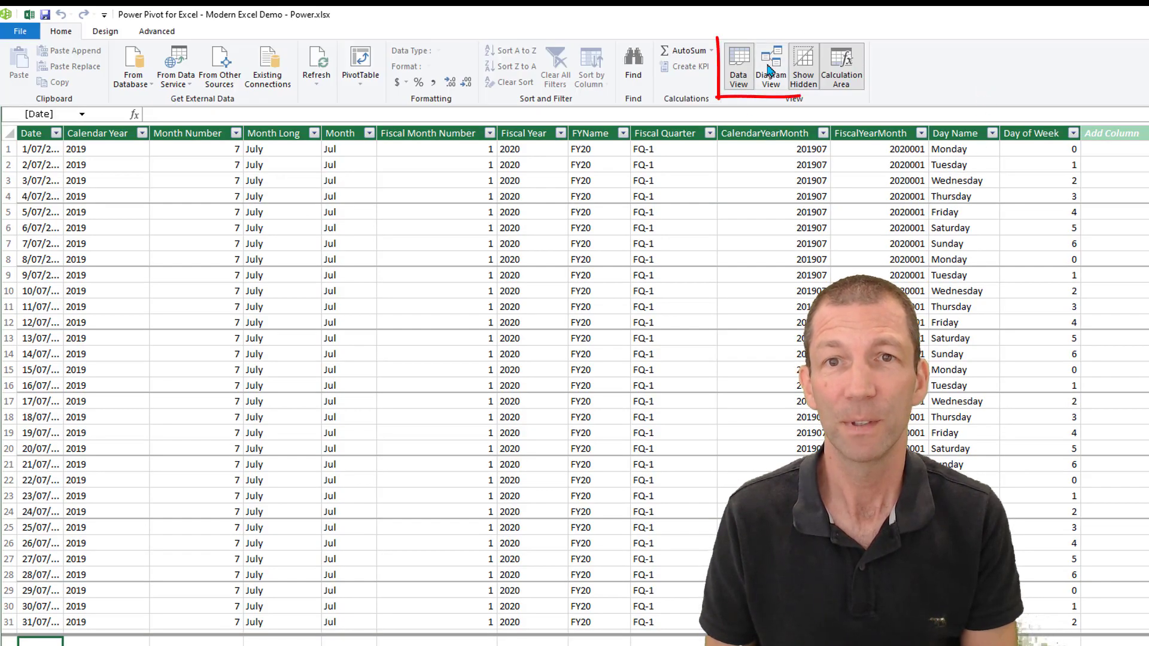
click(770, 70)
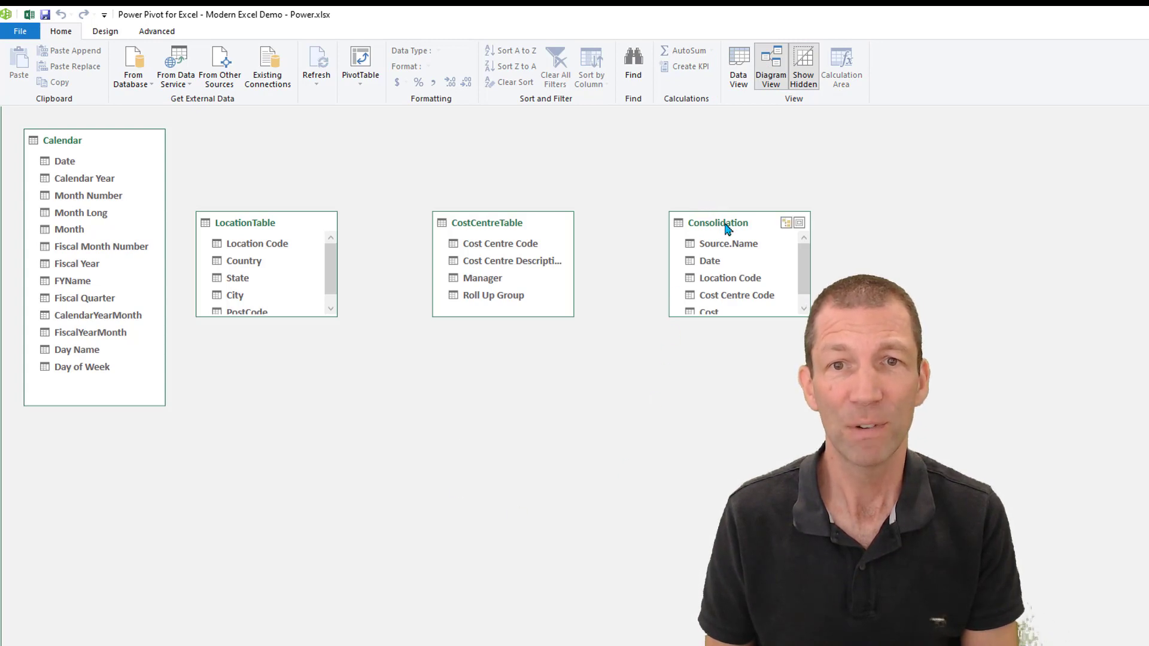
- Rearrange the diagram, moving Consolidation below and enlarging it and CostCentreTable to show all fields
drag(729, 228, 366, 467)
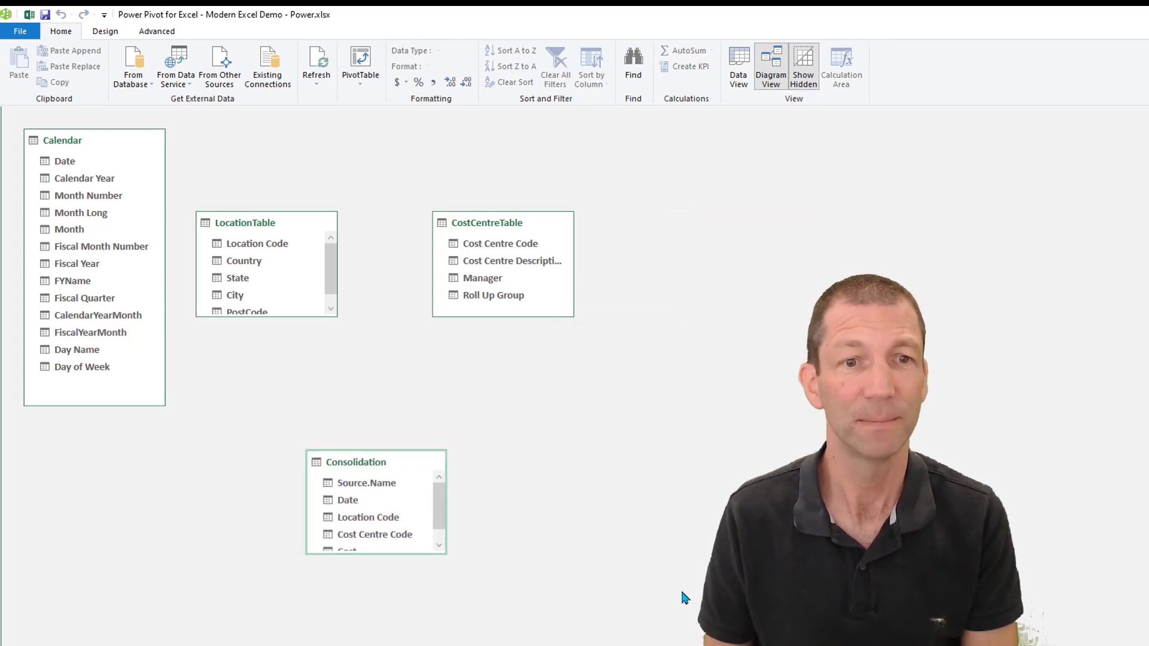
drag(399, 555, 399, 644)
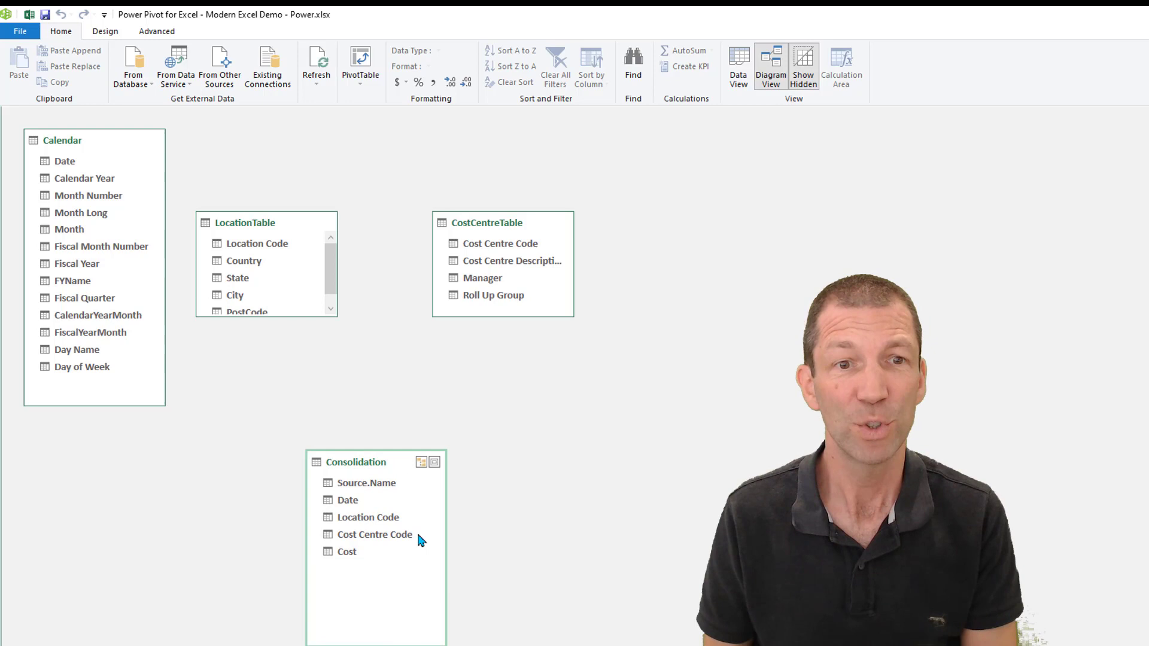
drag(494, 328, 494, 359)
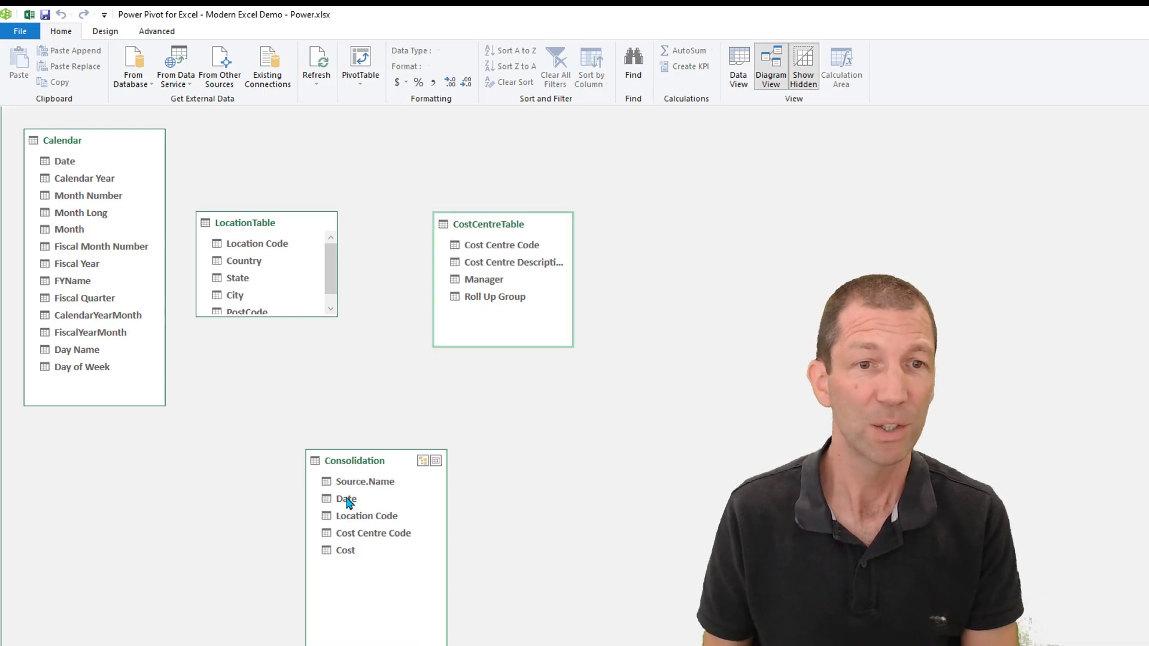
- Relate Consolidation to LocationTable, CostCentreTable and Calendar on Location Code, Cost Centre Code and Date
drag(351, 522, 264, 243)
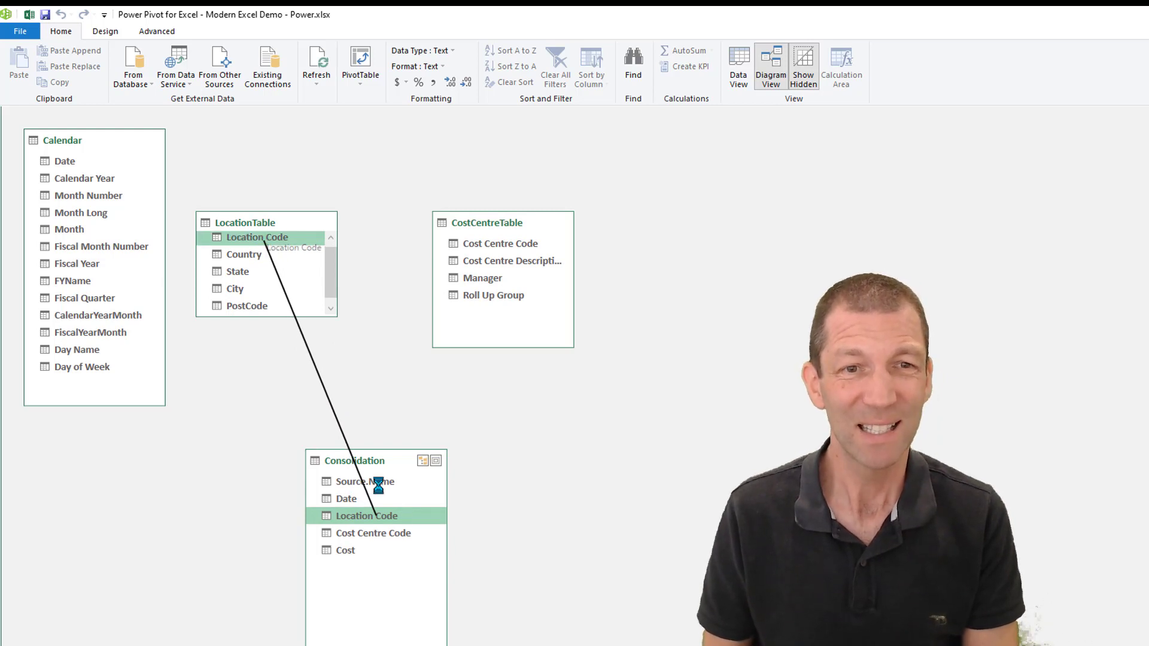
click(238, 257)
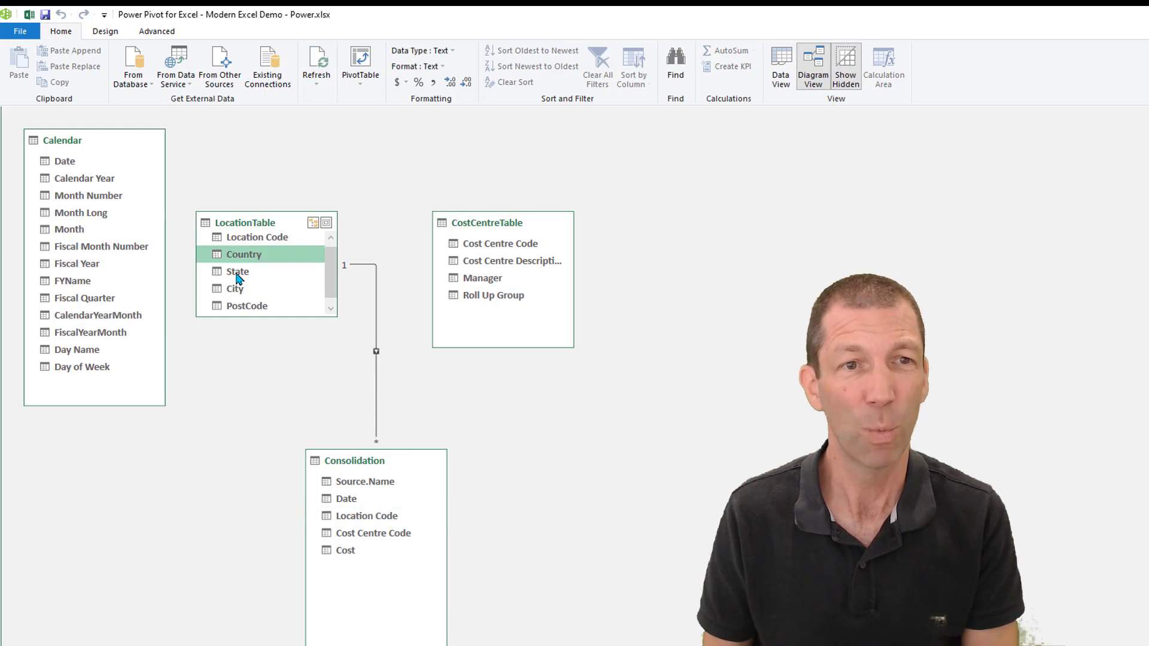
click(244, 305)
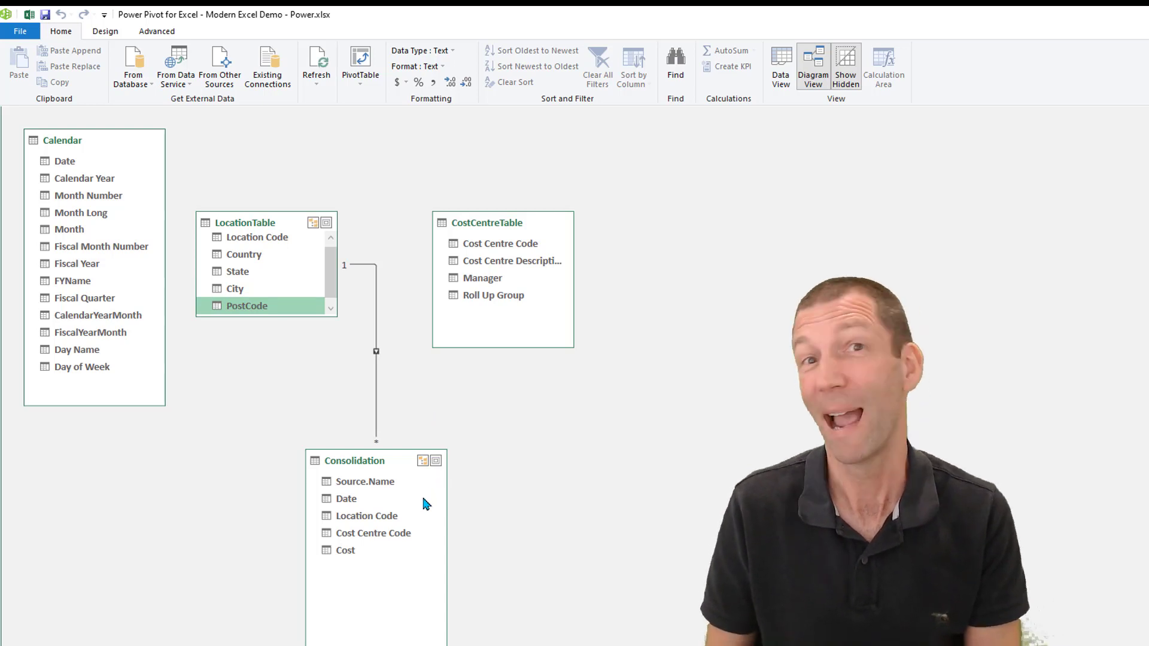
click(353, 537)
drag(350, 541, 488, 239)
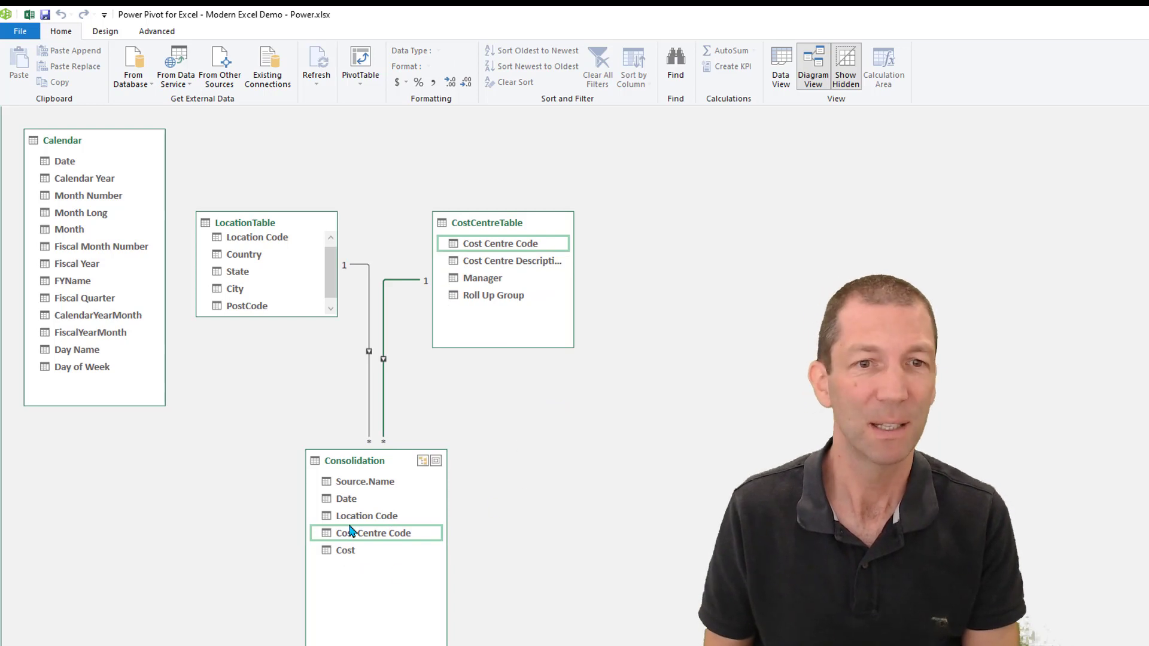
drag(347, 501, 66, 169)
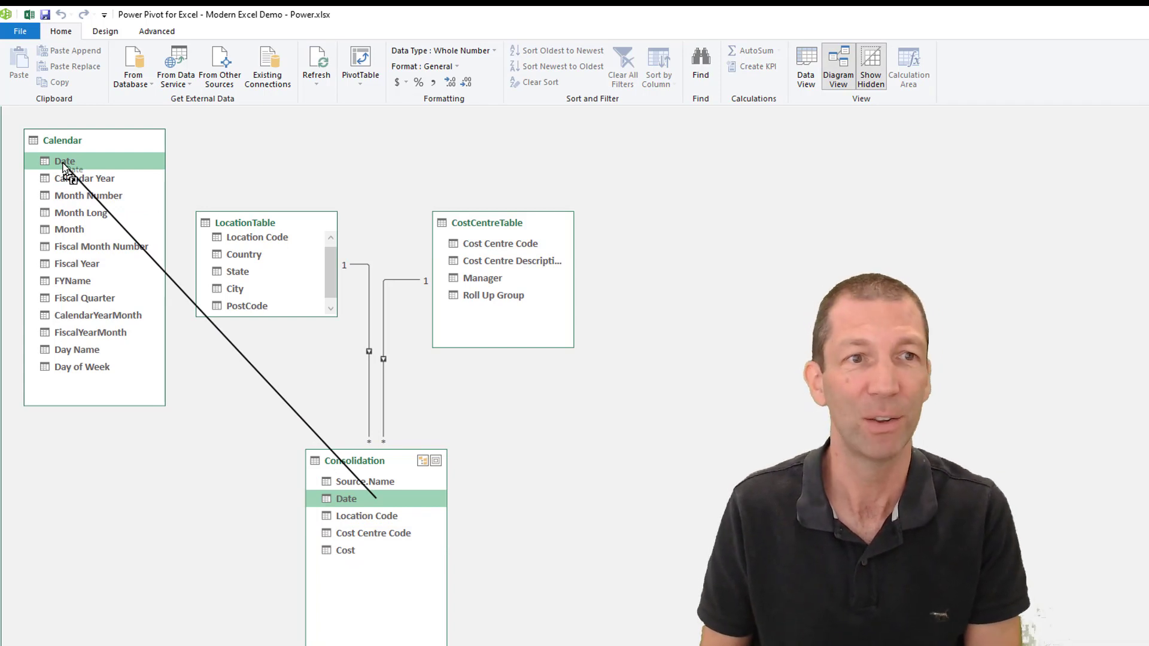
drag(64, 167, 64, 167)
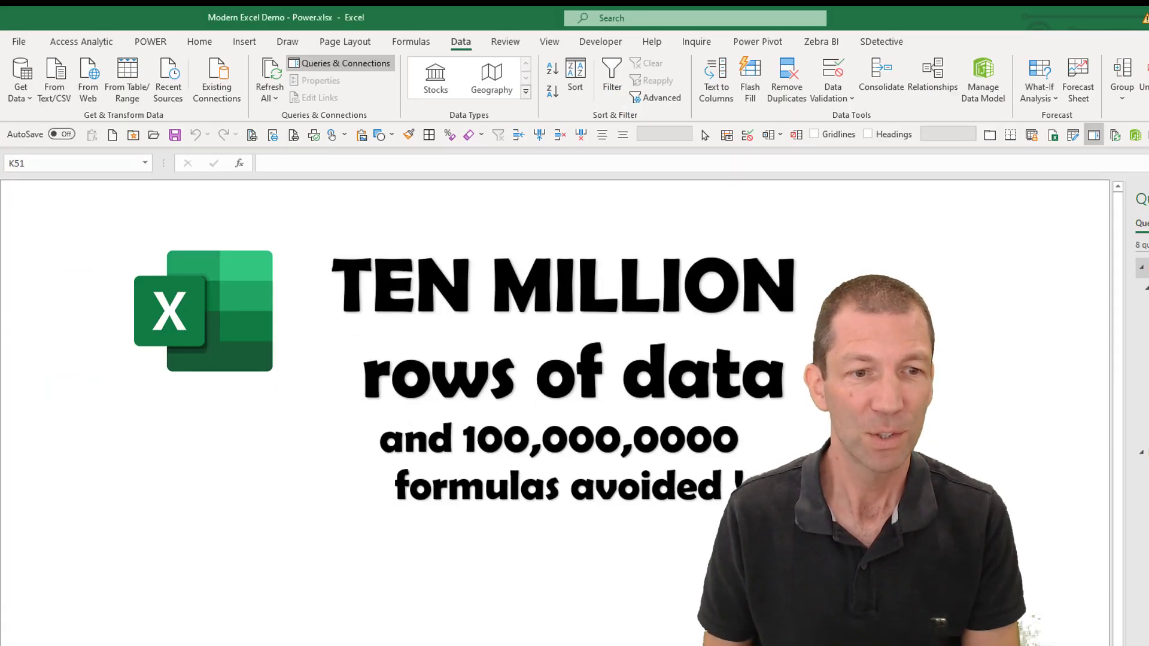
- Insert a Data Model pivot table at F7 that sums Cost from Consolidation
click(263, 287)
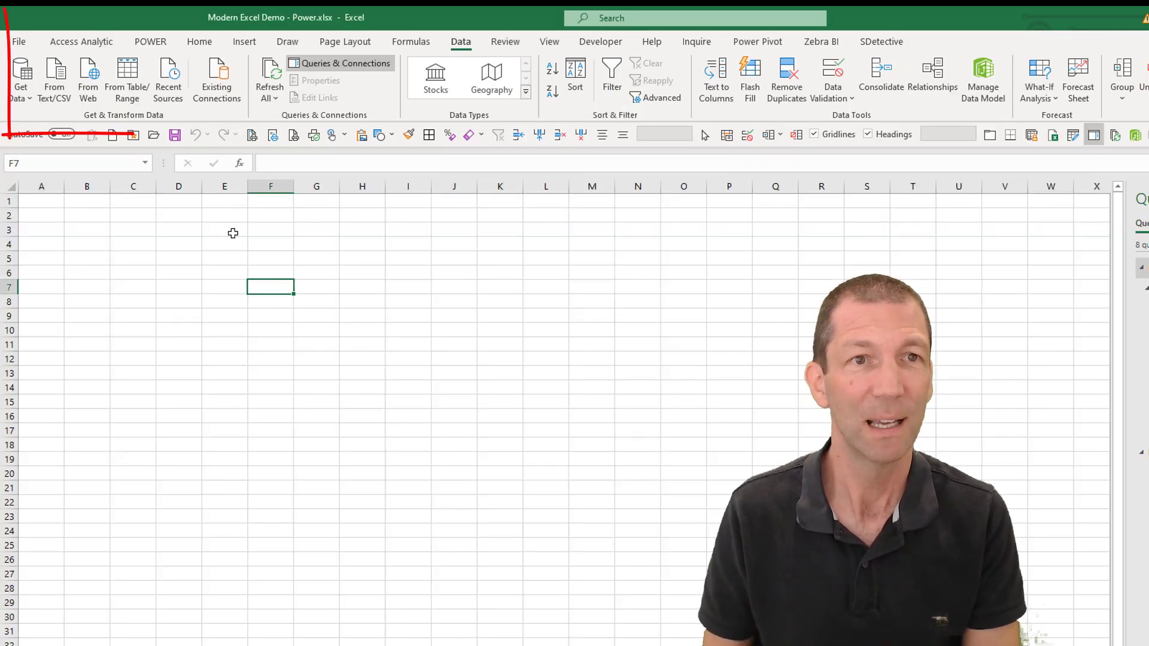
click(245, 42)
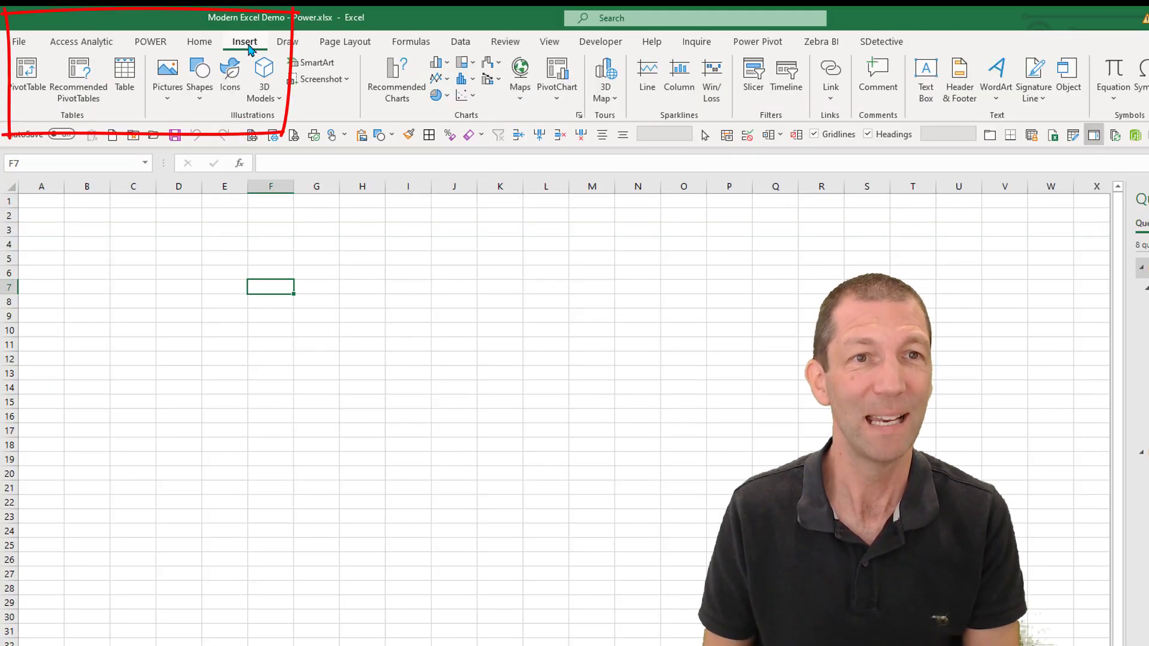
click(27, 75)
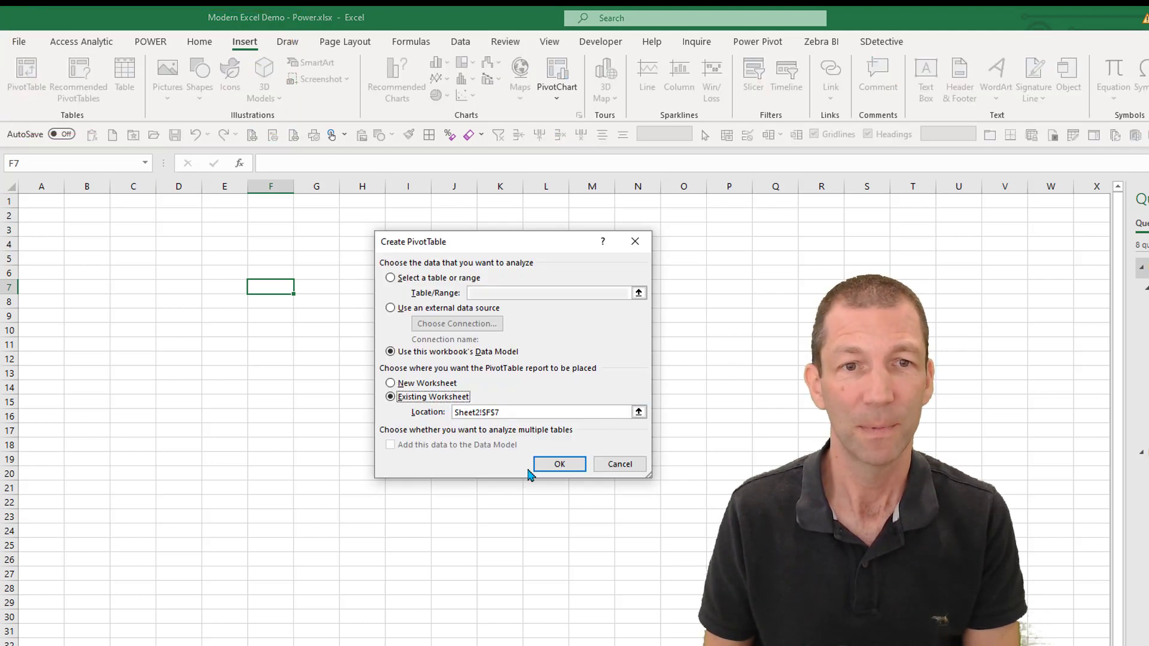
click(549, 465)
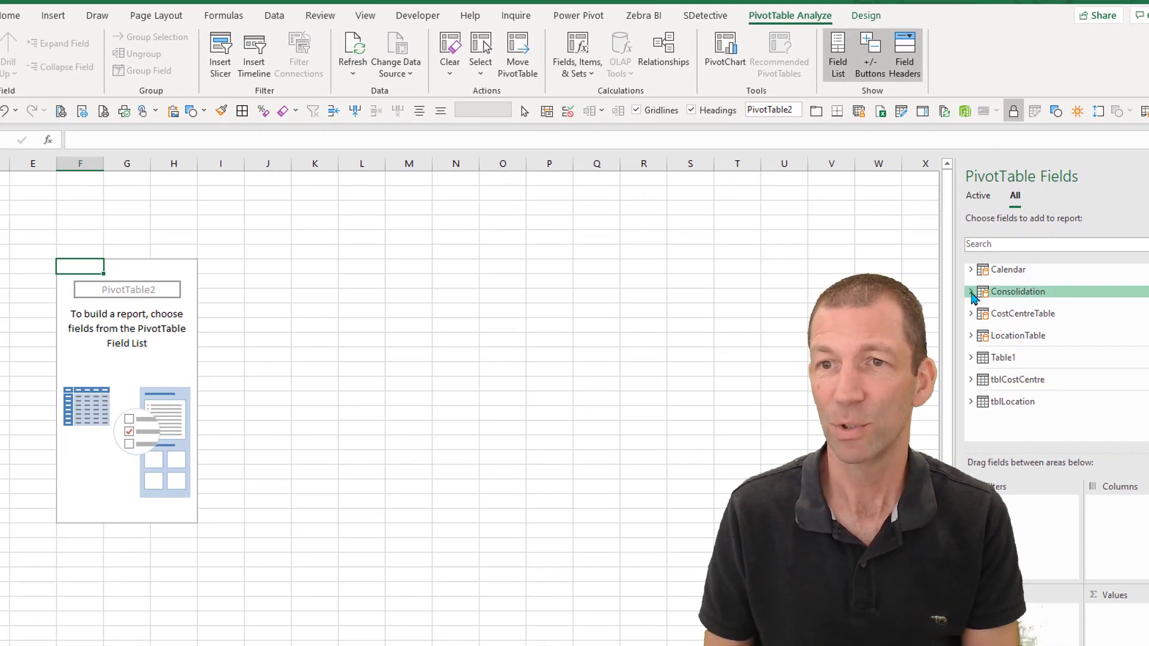
click(971, 293)
drag(1025, 367, 1137, 636)
- Add Calendar's Month Number and Month to the pivot rows and widen column G
click(971, 269)
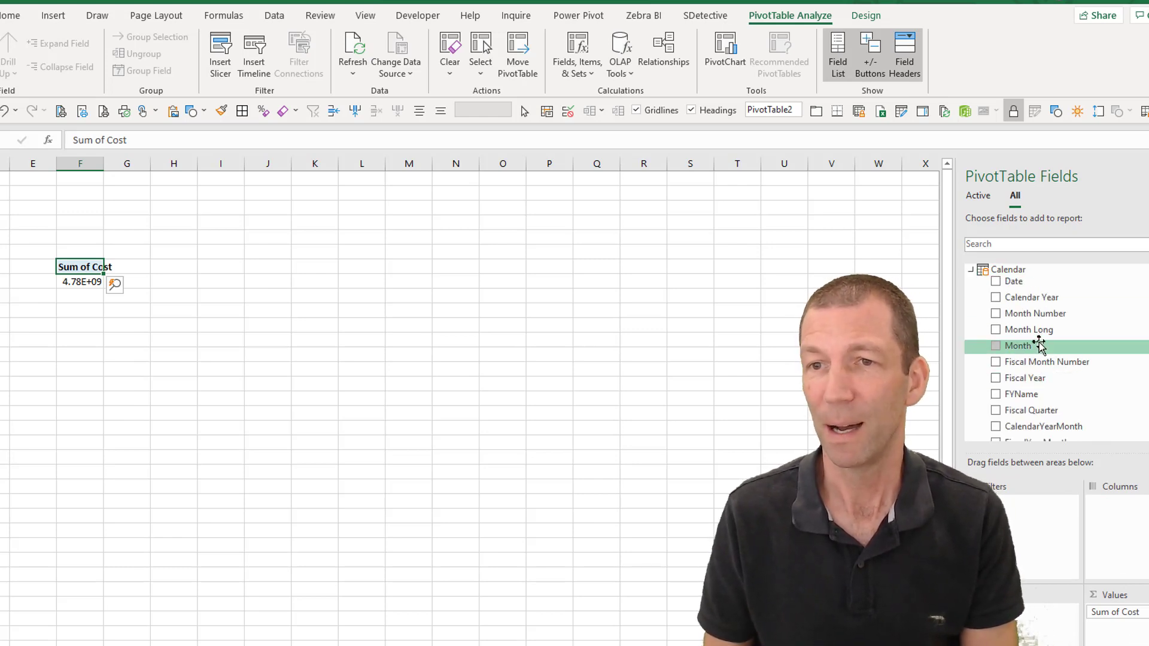
drag(1042, 313, 1039, 615)
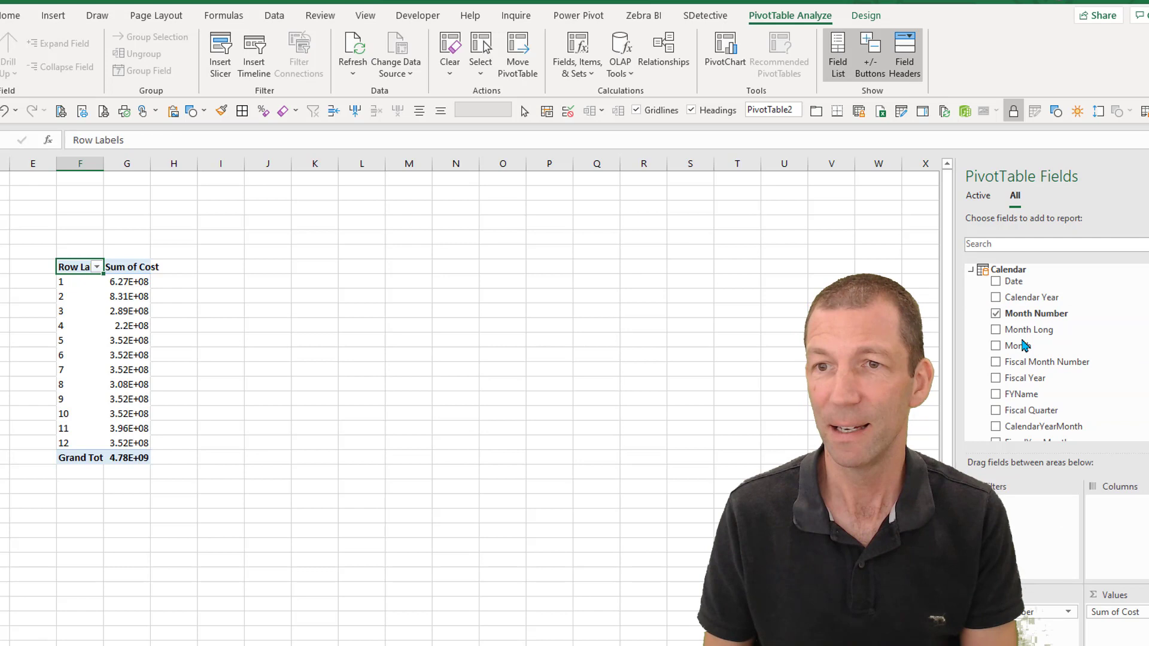
drag(1018, 346, 1041, 626)
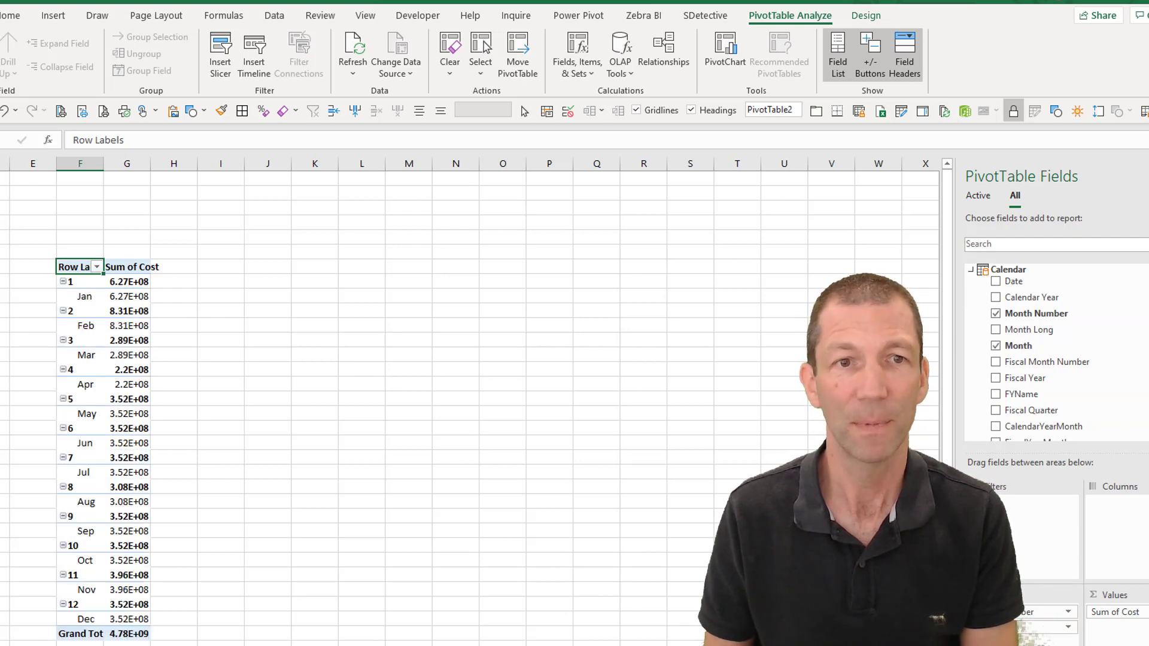
drag(151, 172, 290, 173)
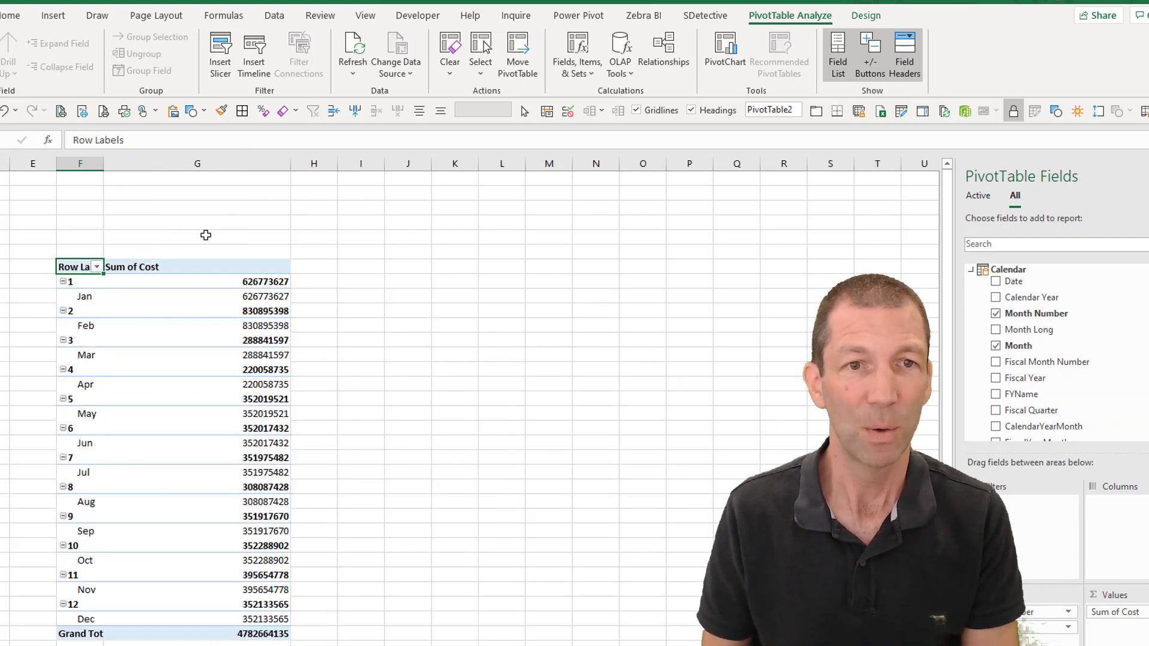
- Format the pivot costs with thousands separators and replace Month Number with Calendar Year in rows
click(205, 307)
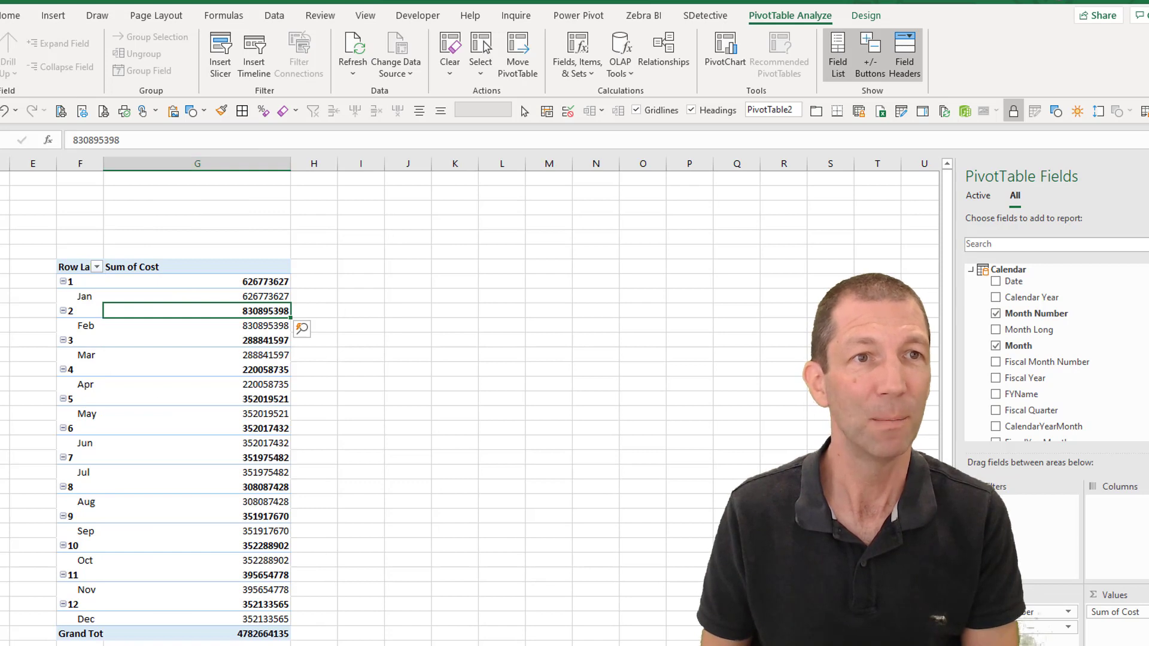
click(278, 71)
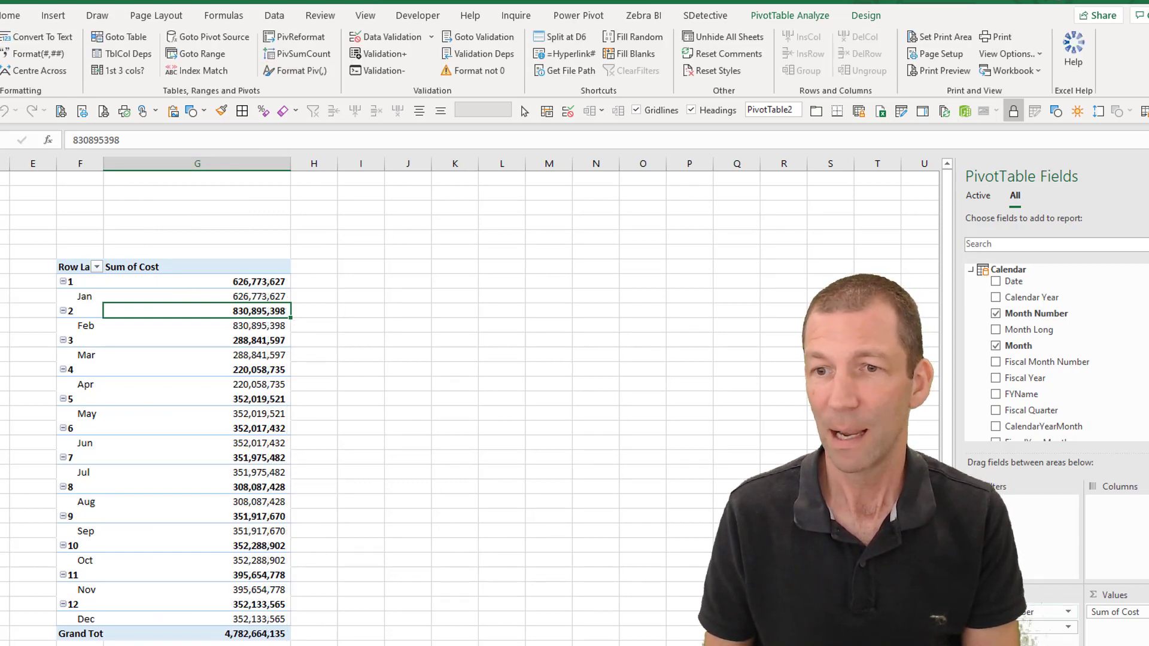
drag(1048, 612, 1025, 367)
drag(1049, 290, 1031, 611)
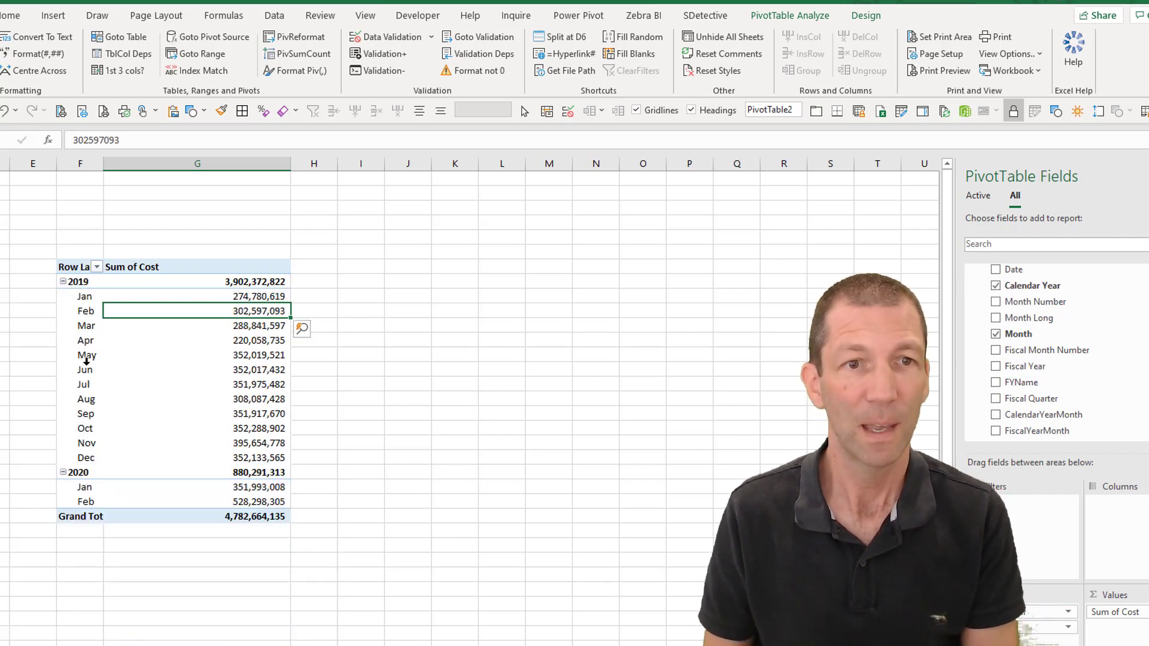
- Insert a PivotChart from the BasicColumn template and place it, slightly enlarged, beside the pivot table
click(795, 20)
click(720, 59)
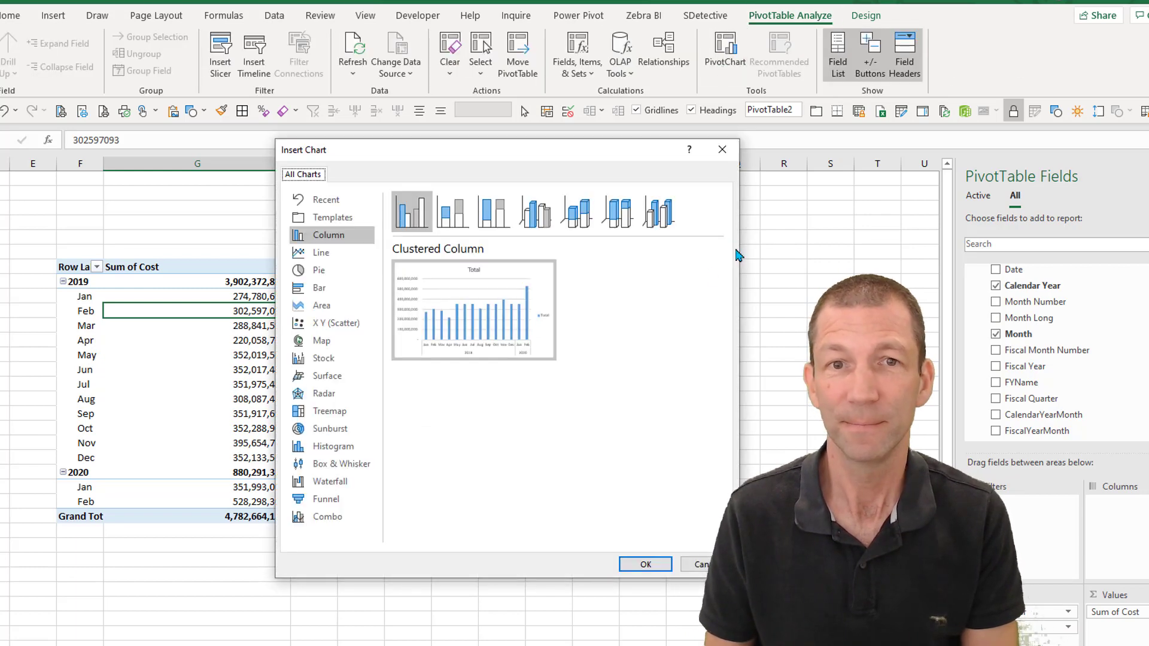
click(334, 219)
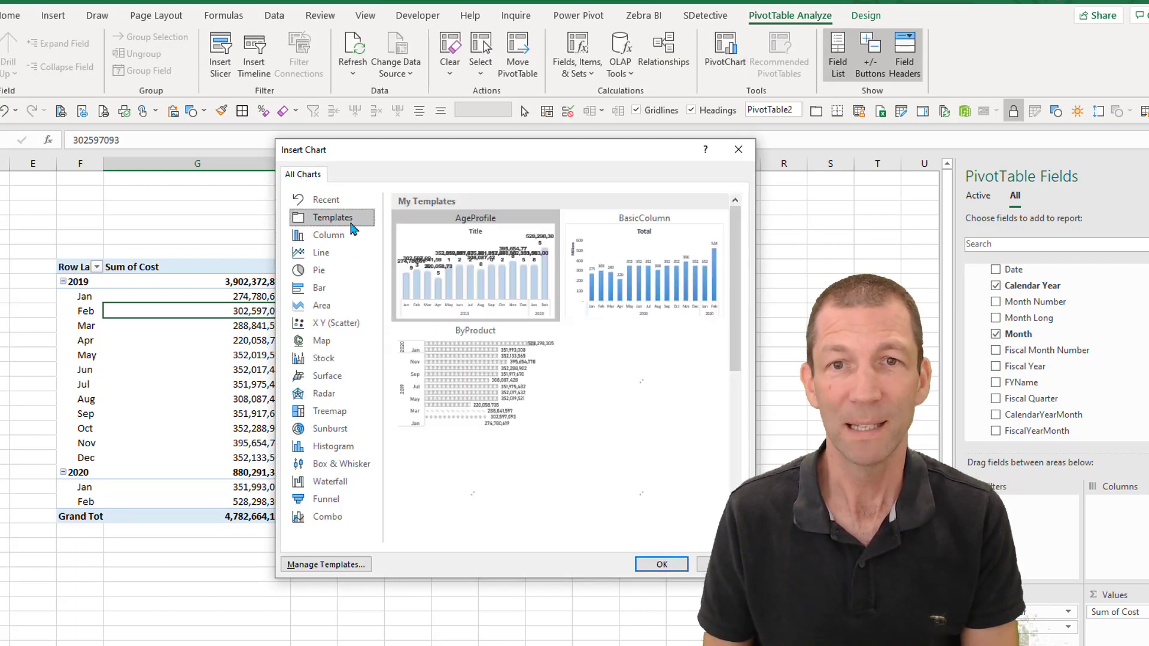
mouse_move(666, 276)
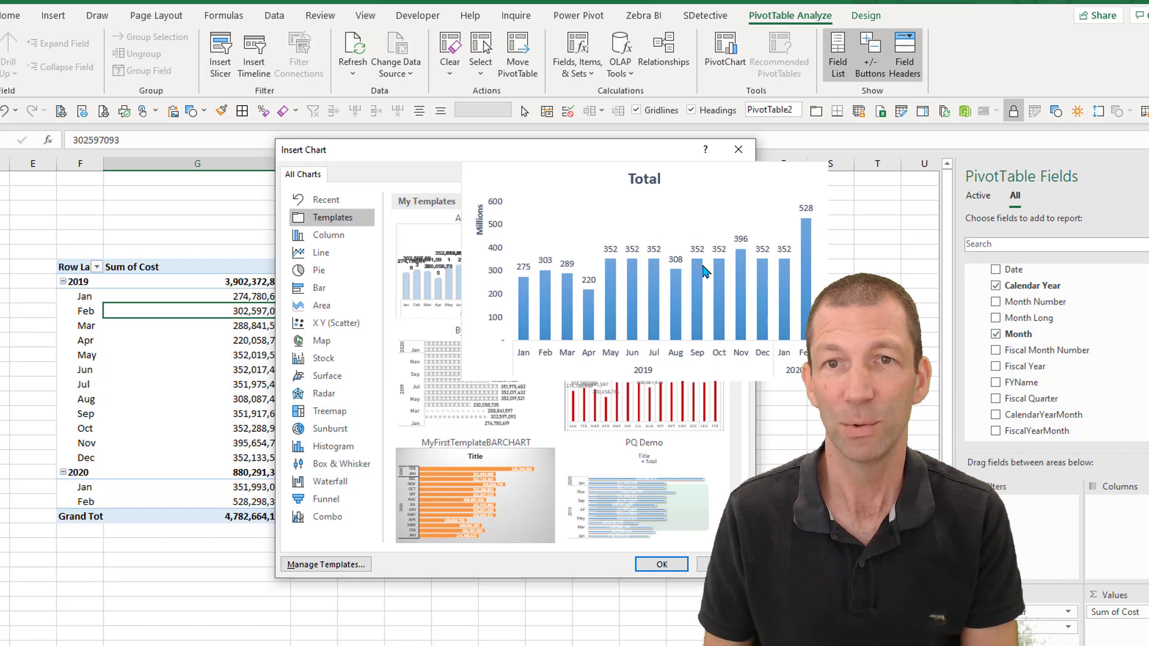
click(660, 566)
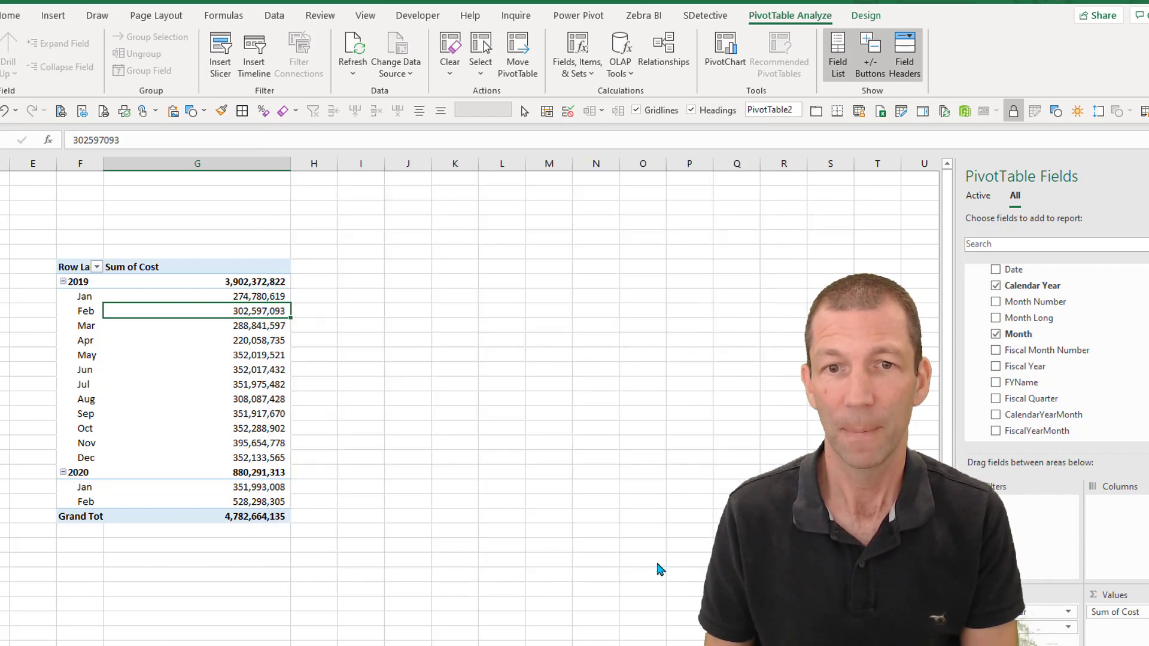
drag(447, 336, 553, 269)
drag(663, 480, 706, 506)
click(176, 361)
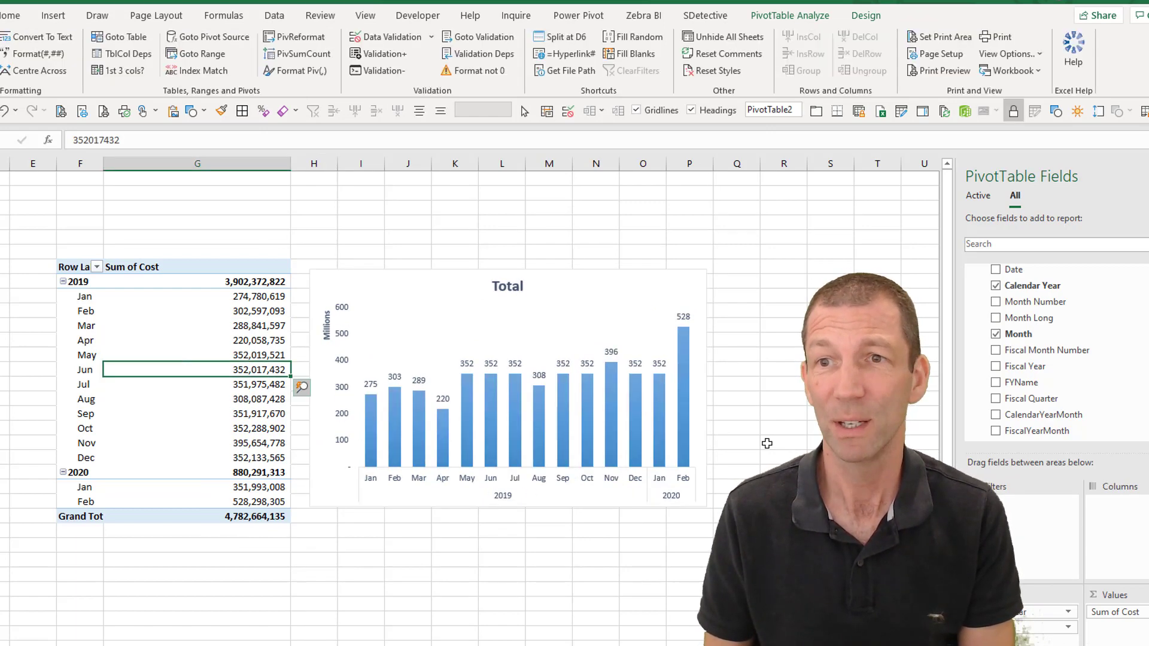
- Add a slicer for the Manager field from CostCentreTable
scroll(1018, 371, down, 5)
scroll(1024, 384, up, 3)
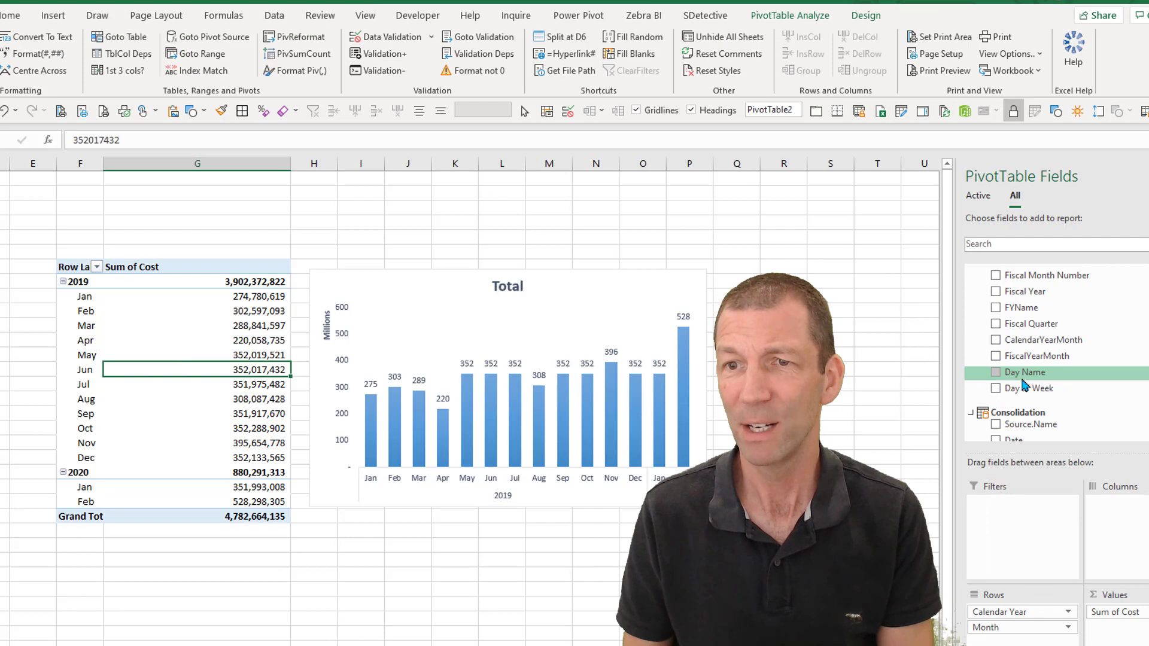
scroll(1018, 395, down, 1)
click(975, 410)
scroll(978, 417, down, 1)
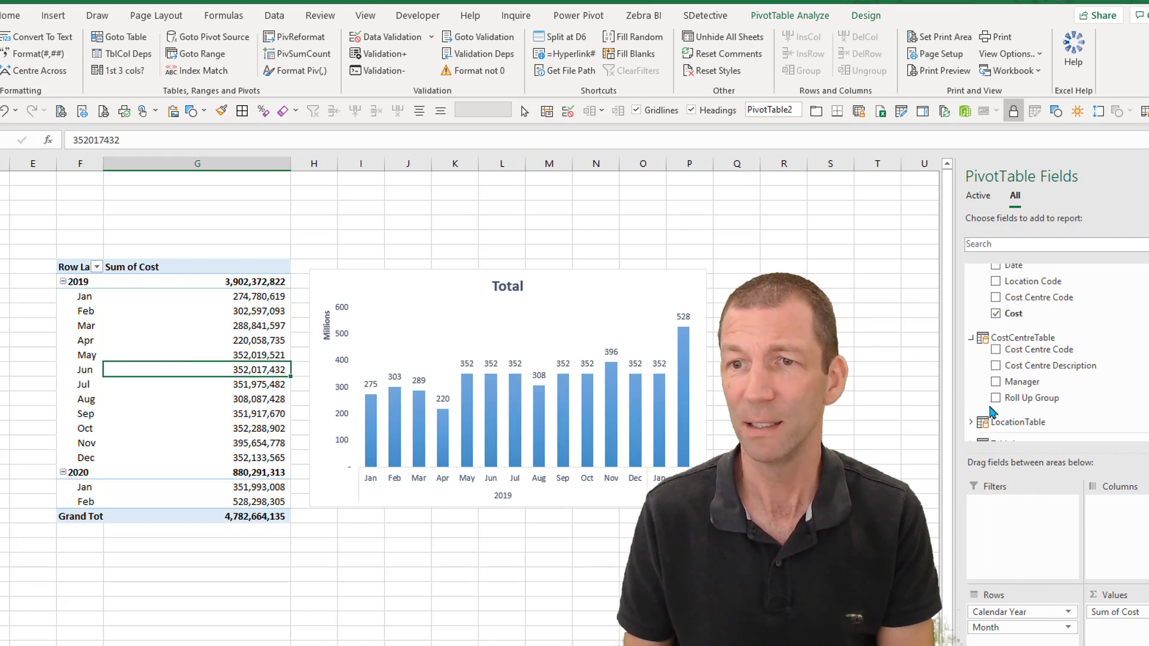
right_click(1010, 381)
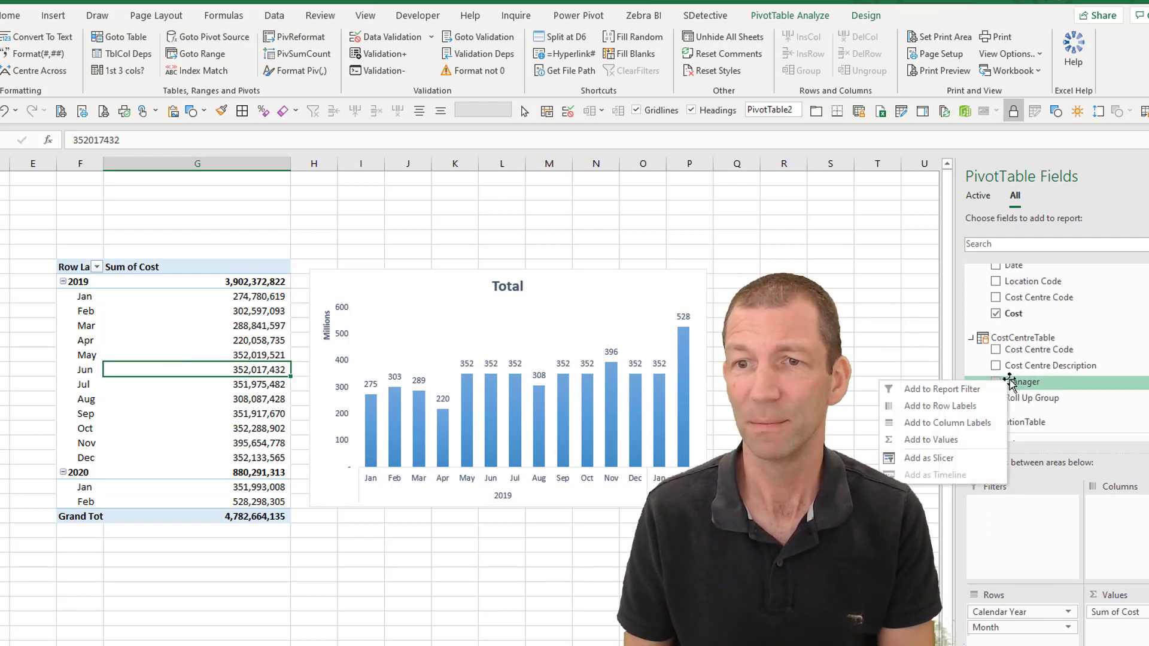
click(943, 459)
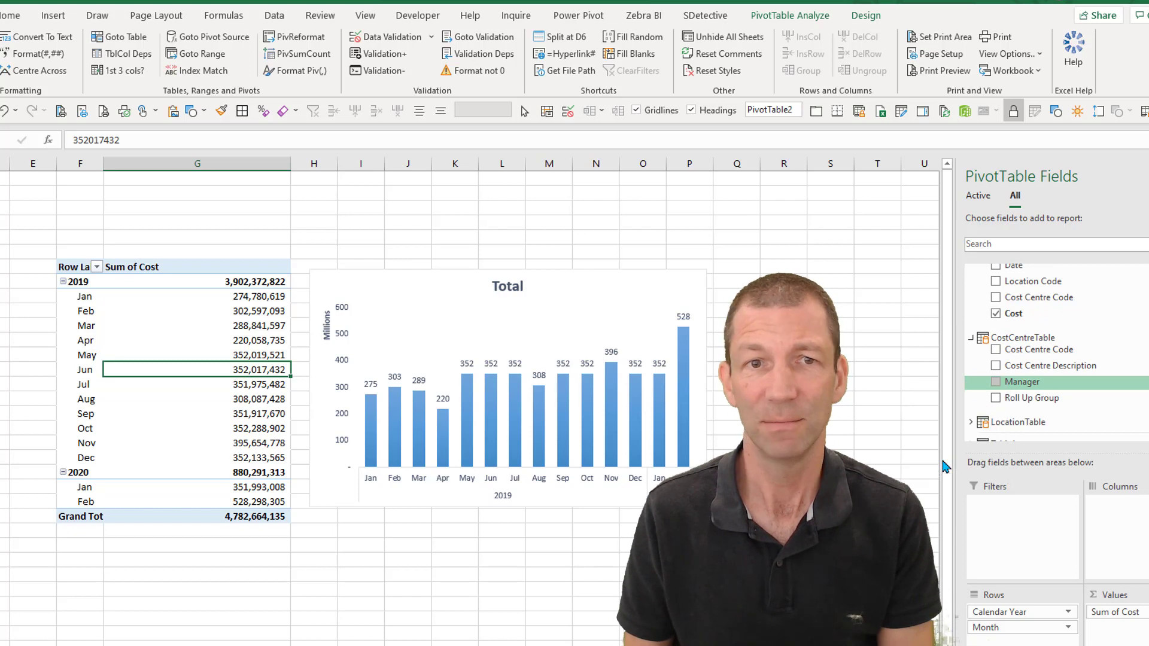
- Move the Manager slicer above the pivot and filter the report to a single manager
click(369, 360)
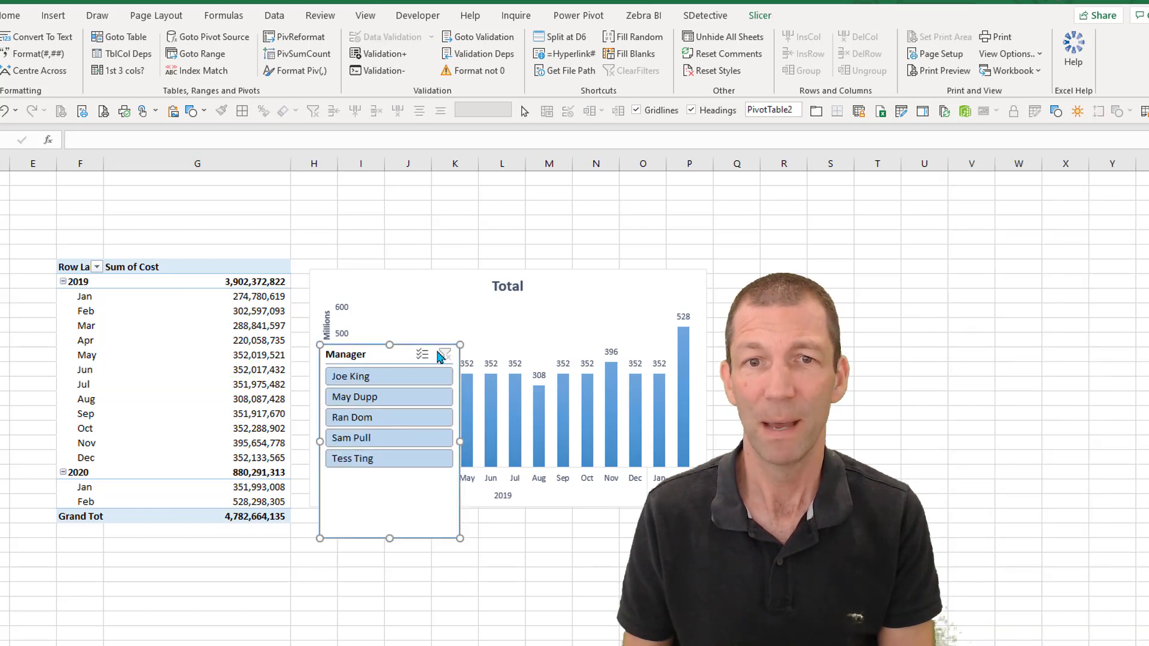
drag(386, 354, 231, 205)
click(220, 230)
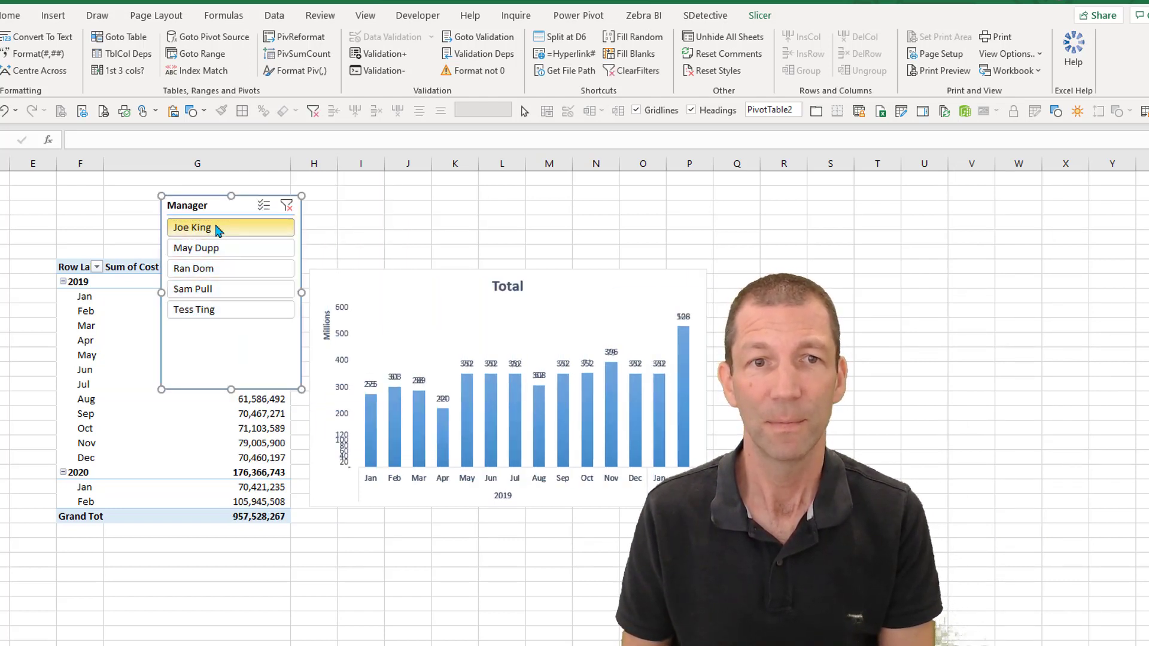
click(219, 289)
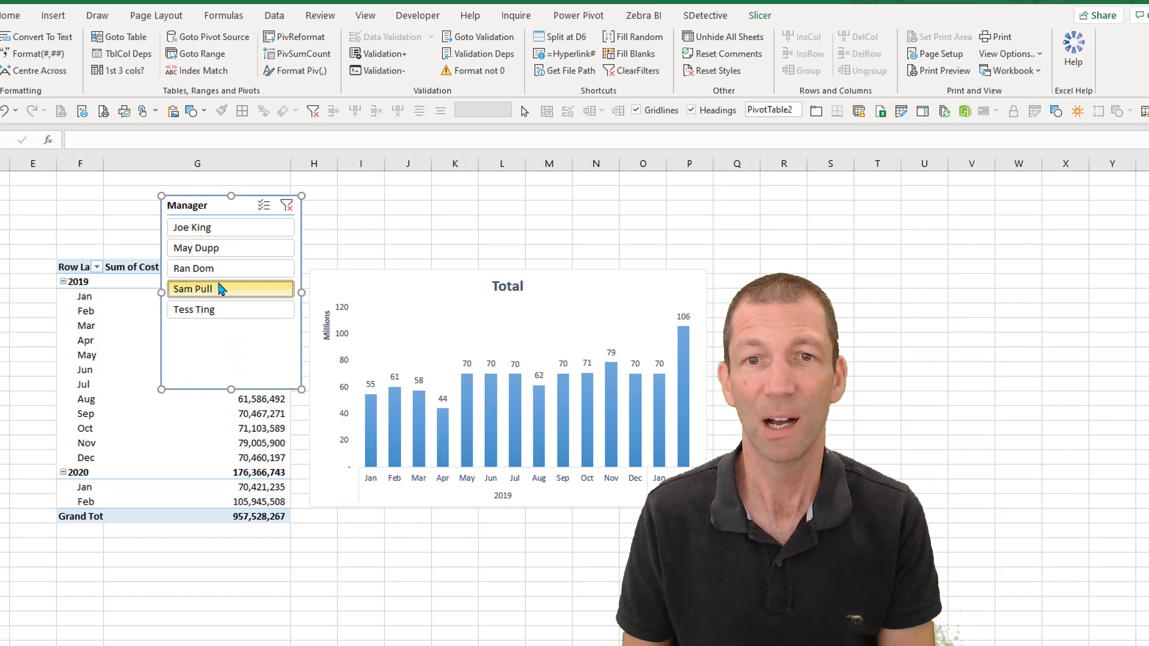
click(230, 268)
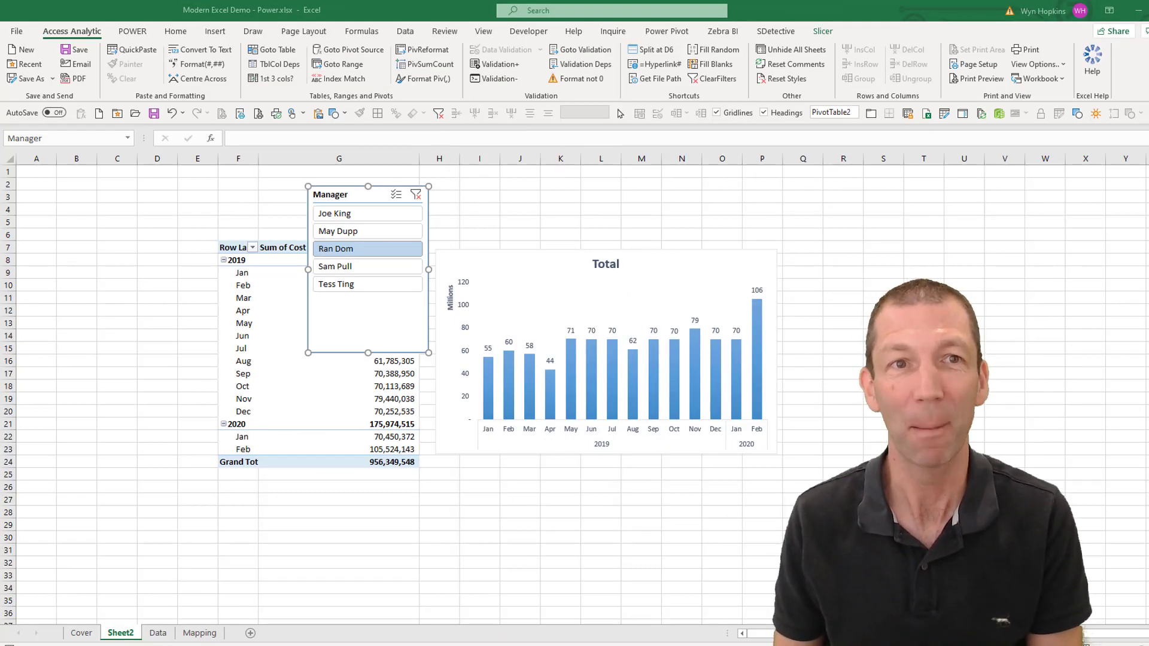
- Open the workbook's data model in 3D Maps from the Insert ribbon
click(222, 34)
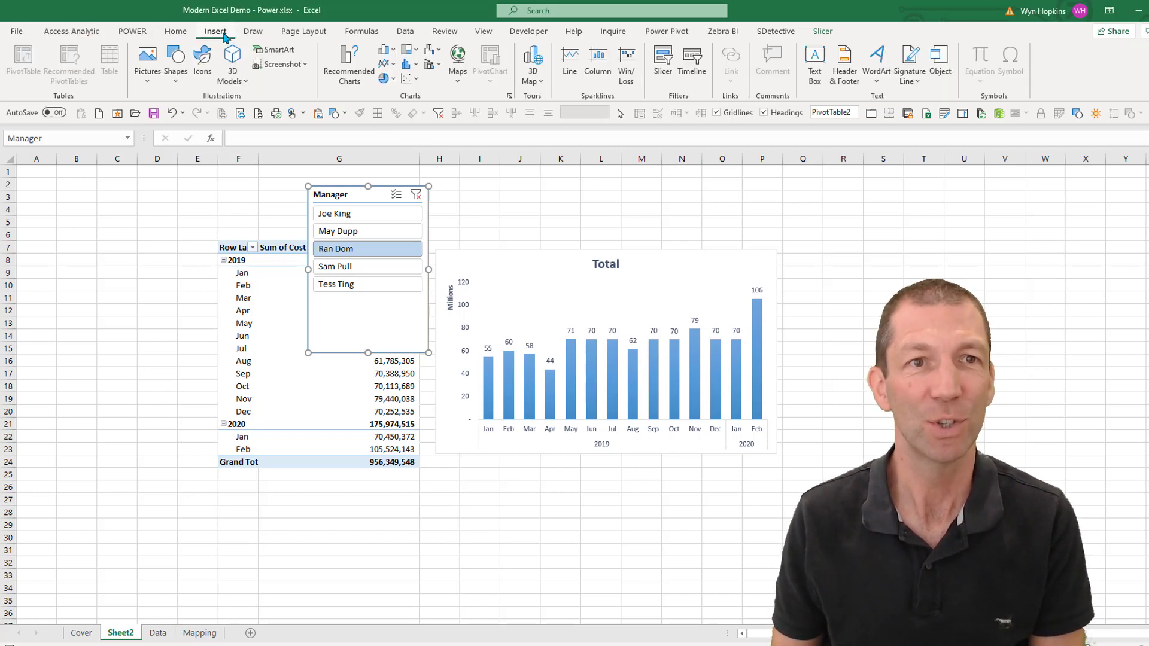
click(535, 66)
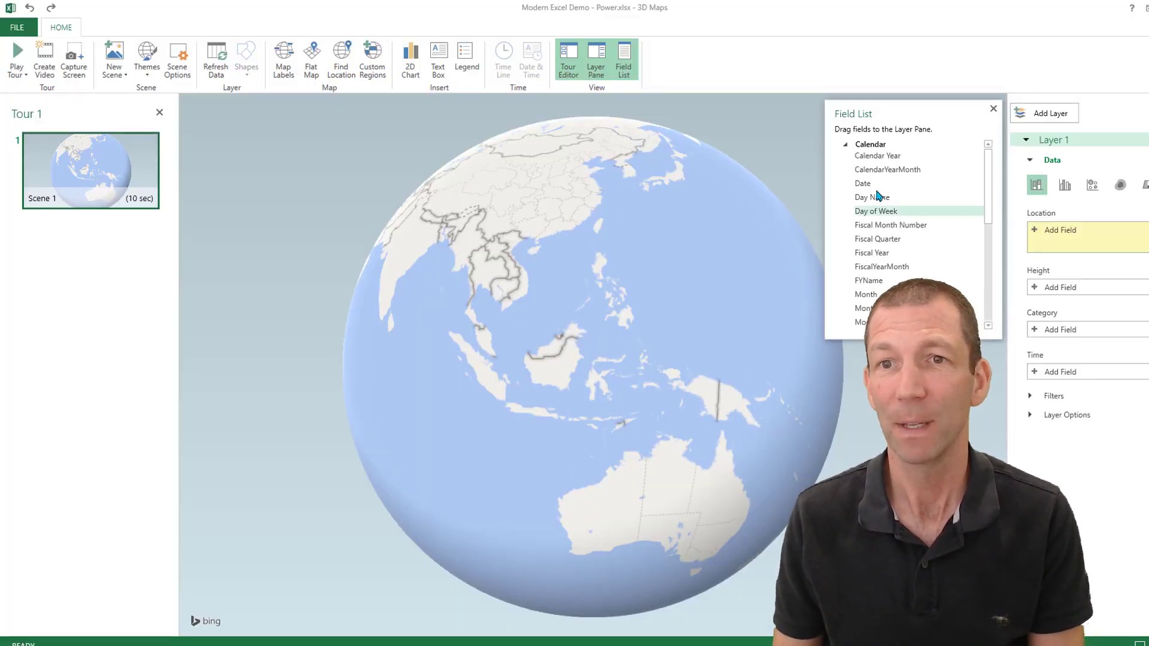
- Set Layer 1's location to Country, State, City and PostCode from LocationTable
click(845, 144)
click(845, 154)
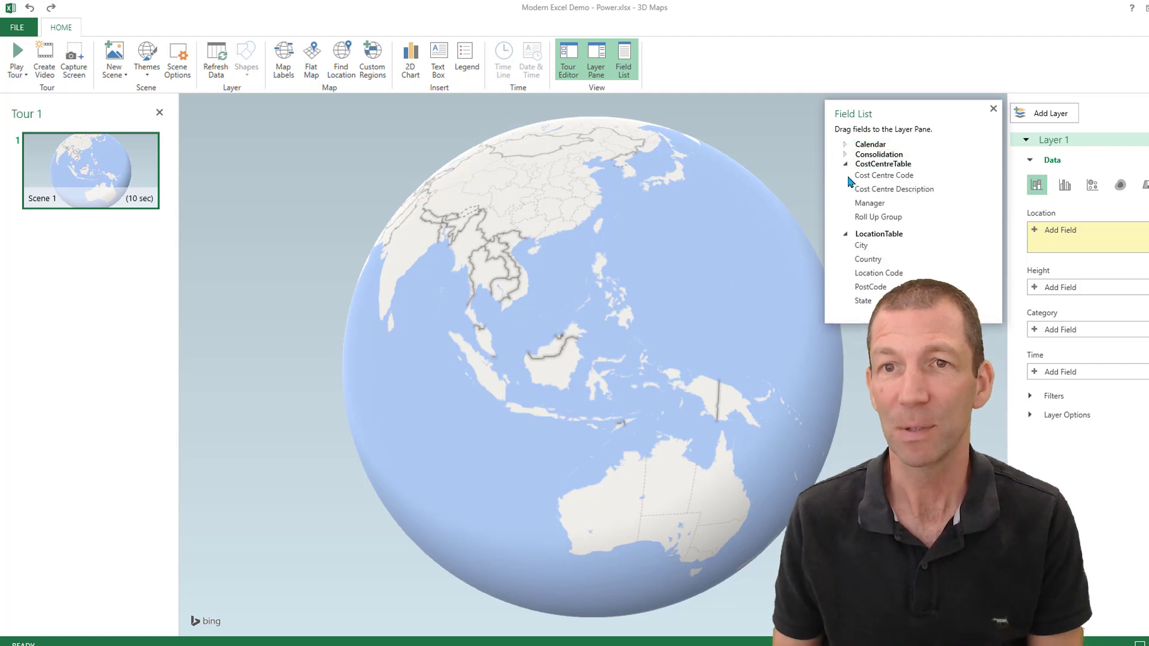
click(845, 164)
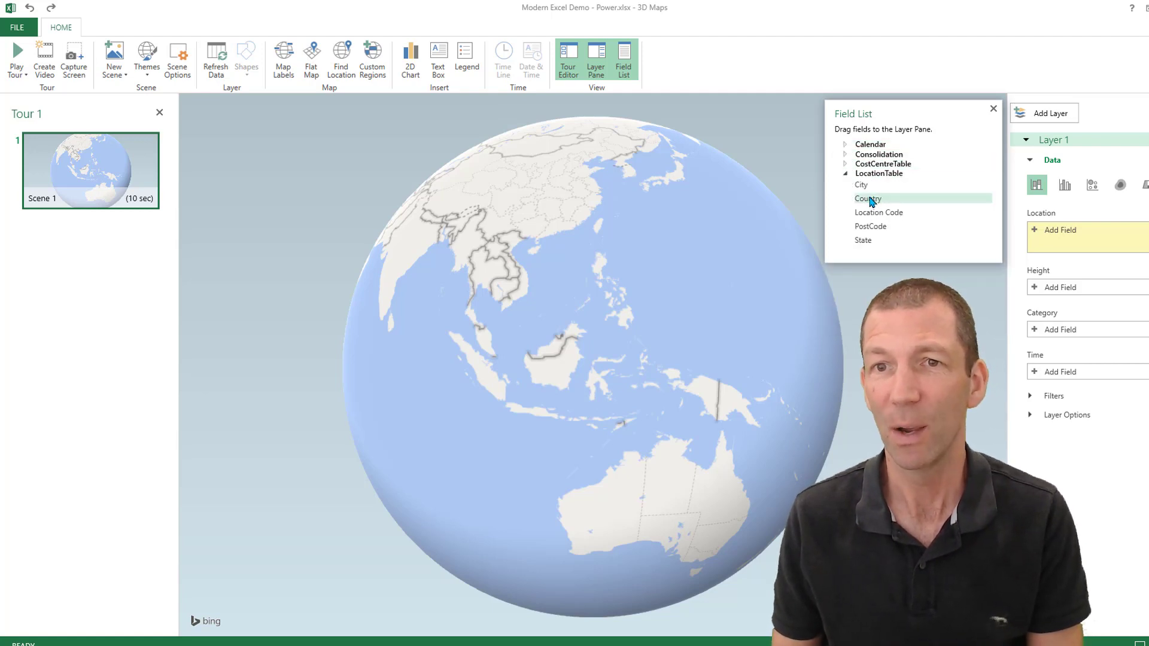
drag(965, 199, 1095, 237)
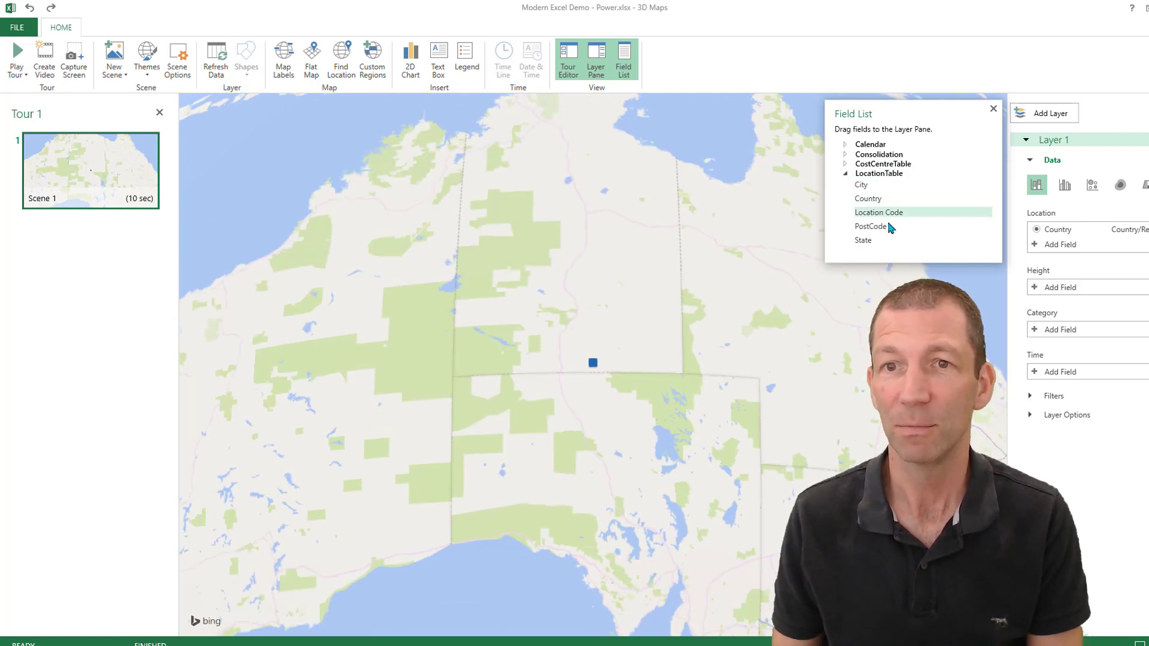
drag(1002, 240, 1077, 249)
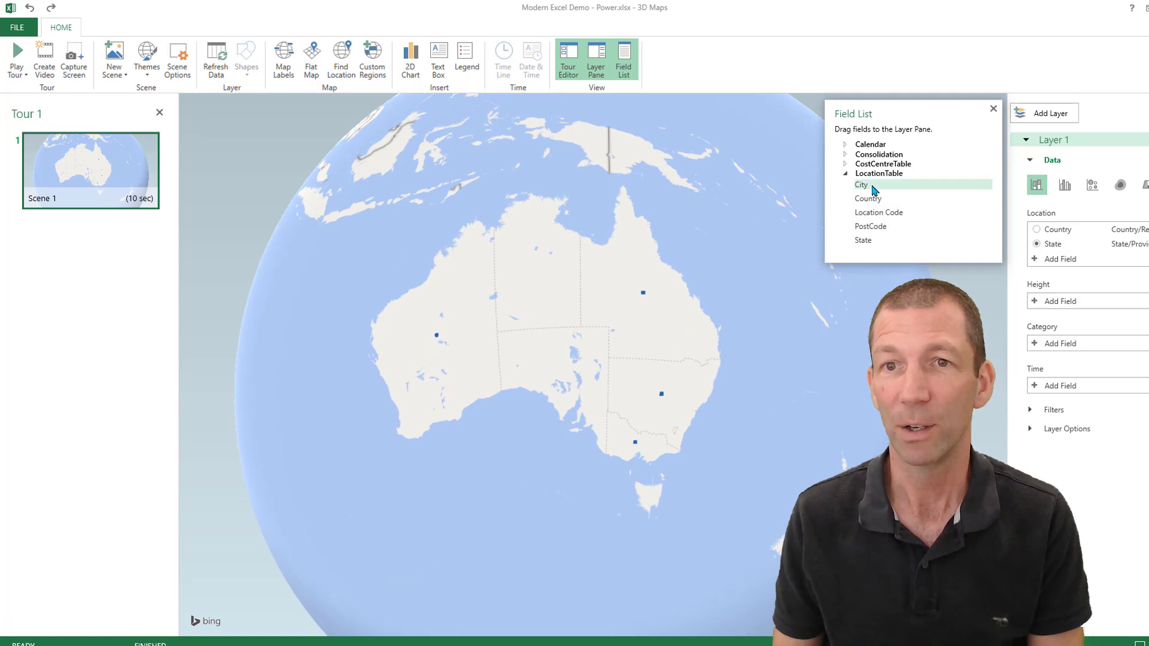
drag(867, 187, 1065, 251)
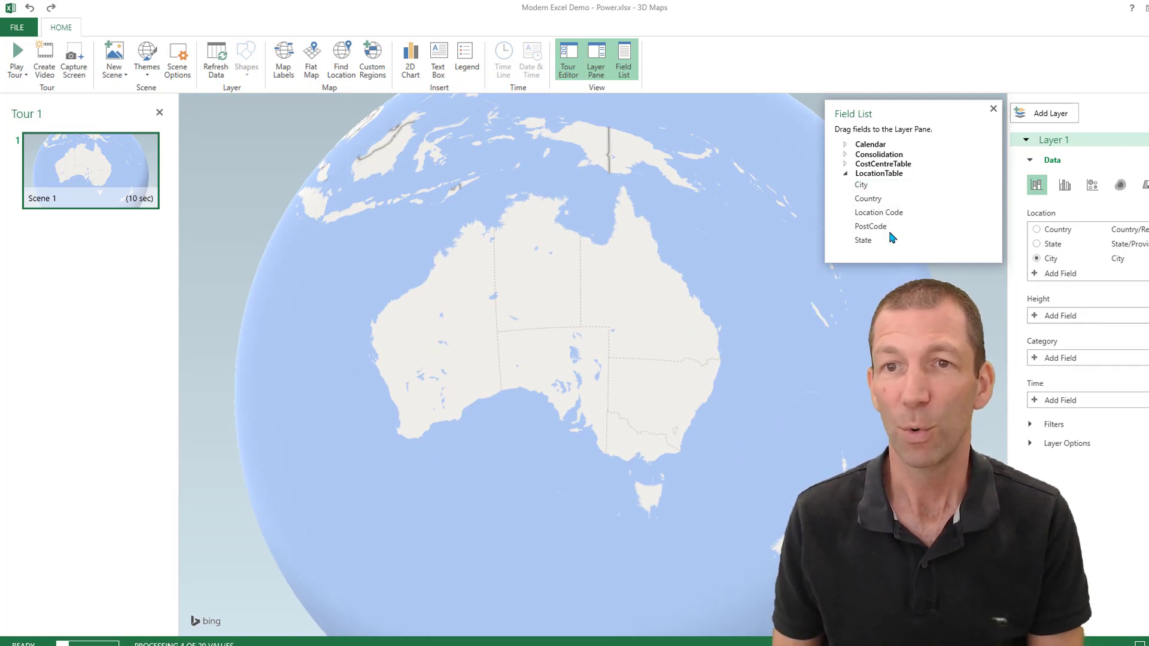
drag(861, 226, 1077, 273)
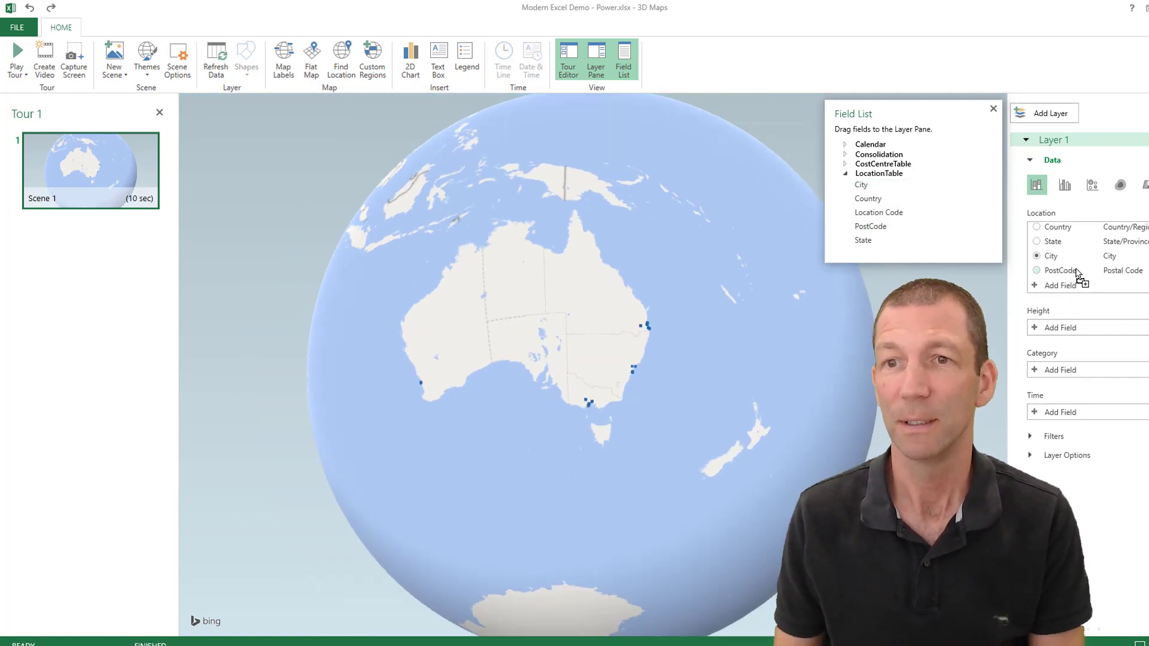
- Use Consolidation's Cost as Layer 1's column height and delete the Layer 1 legend
click(846, 157)
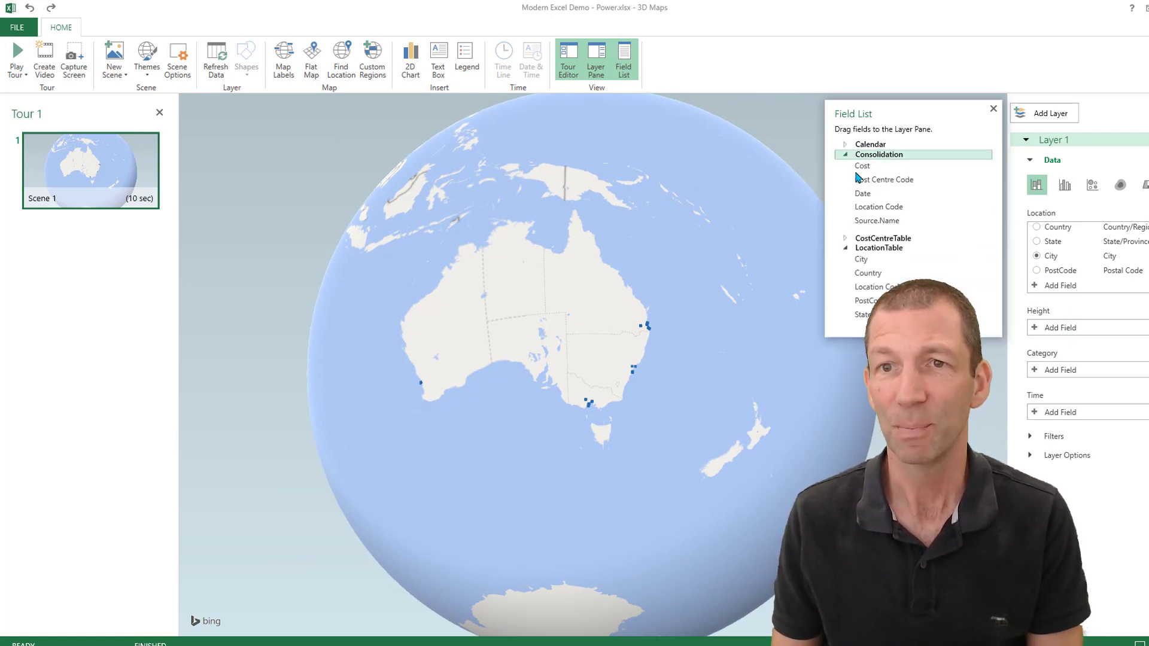
drag(865, 168, 1077, 332)
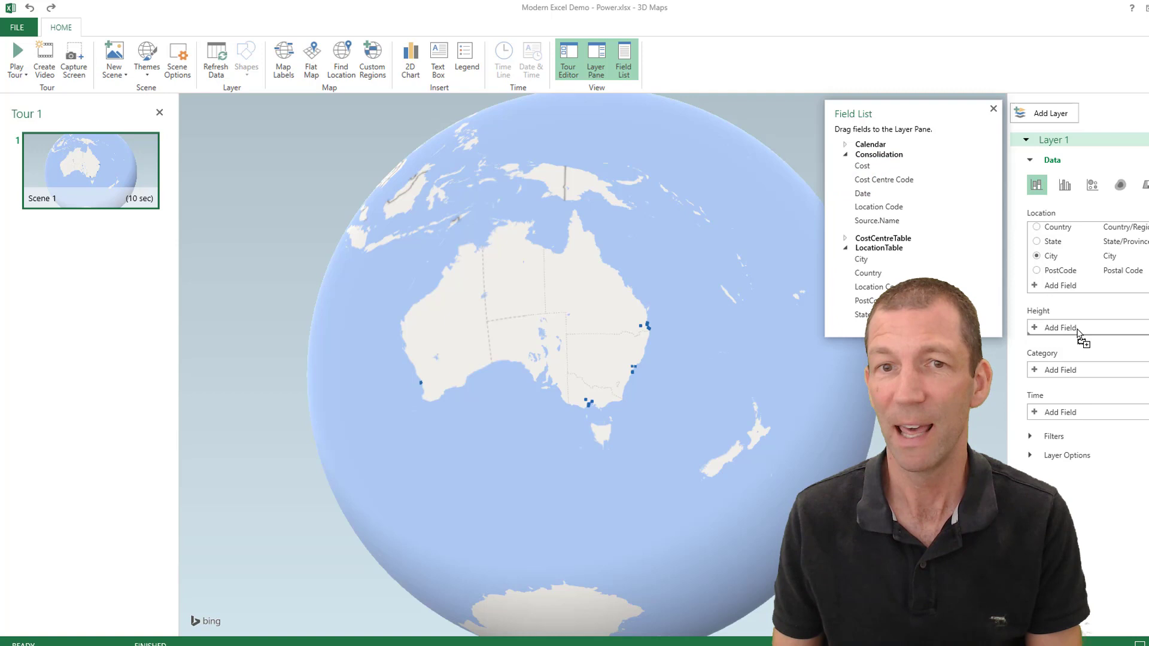
click(322, 603)
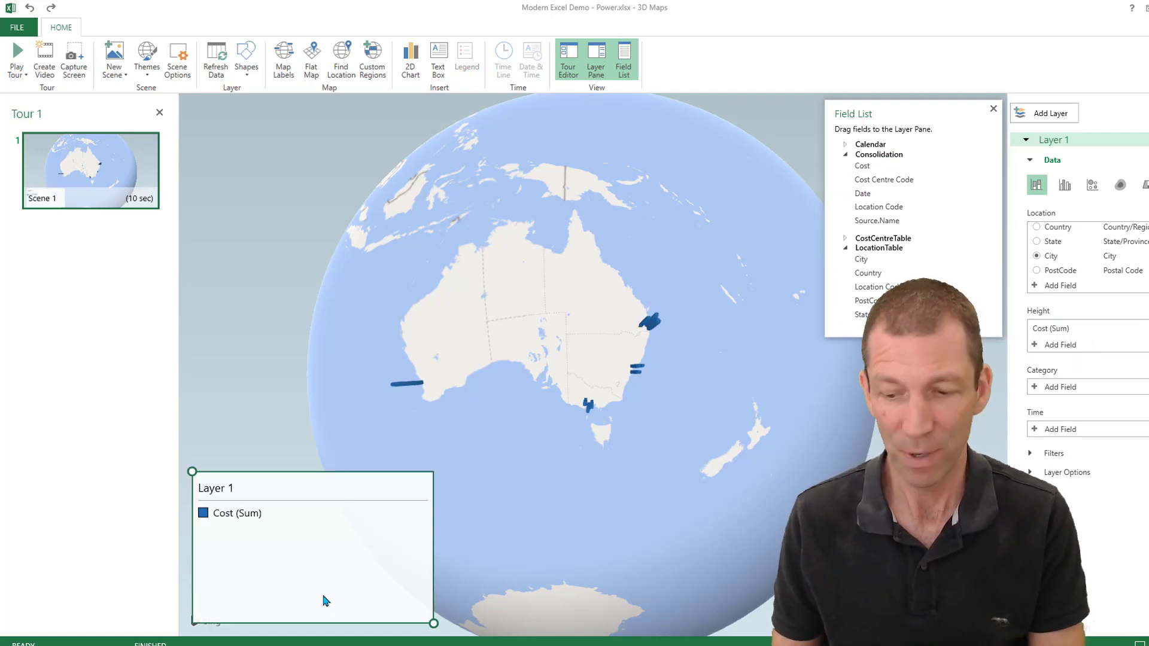
key(Delete)
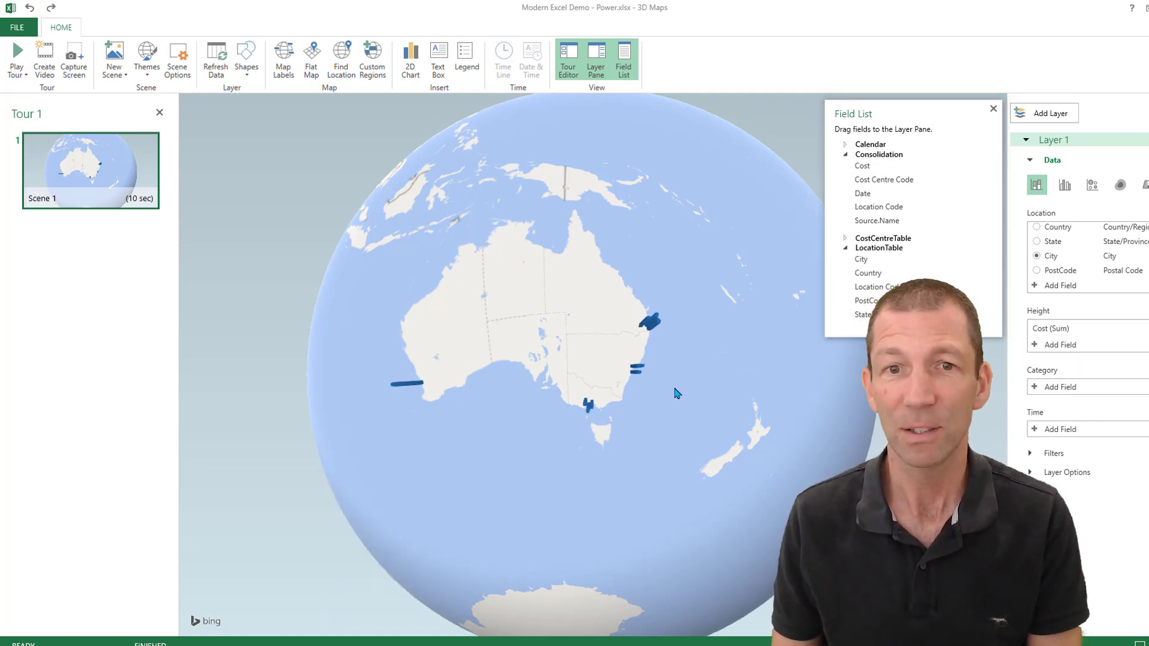
- Zoom and rotate the globe to inspect the cost columns around Perth and southern Australia
scroll(638, 396, up, 10)
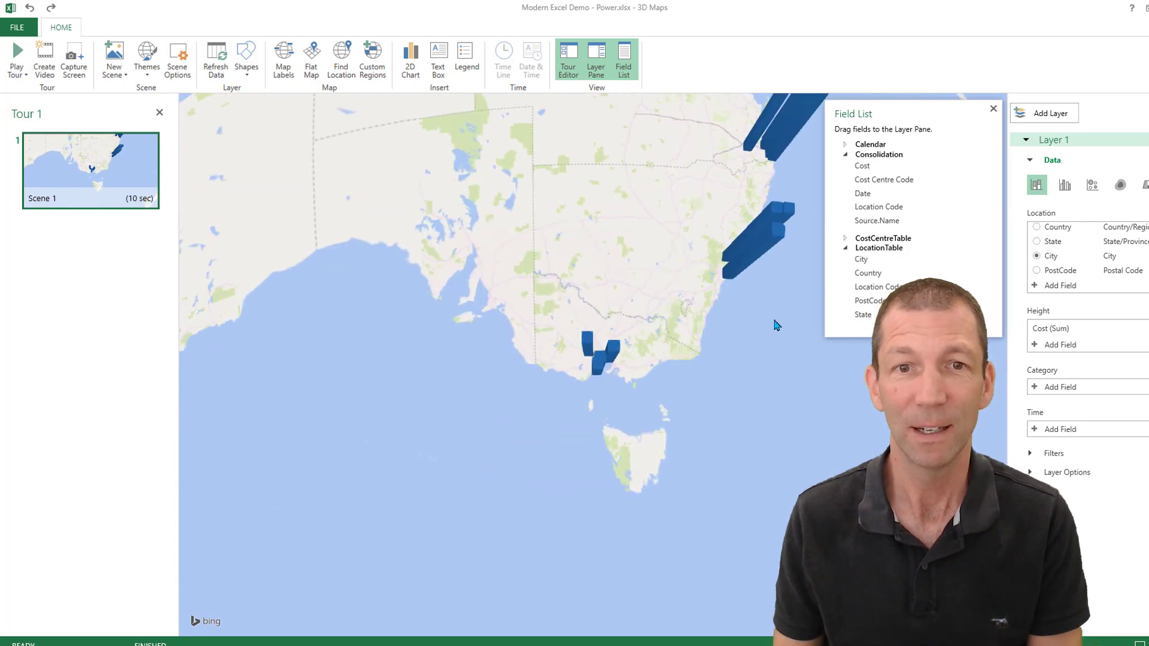
drag(287, 362, 505, 351)
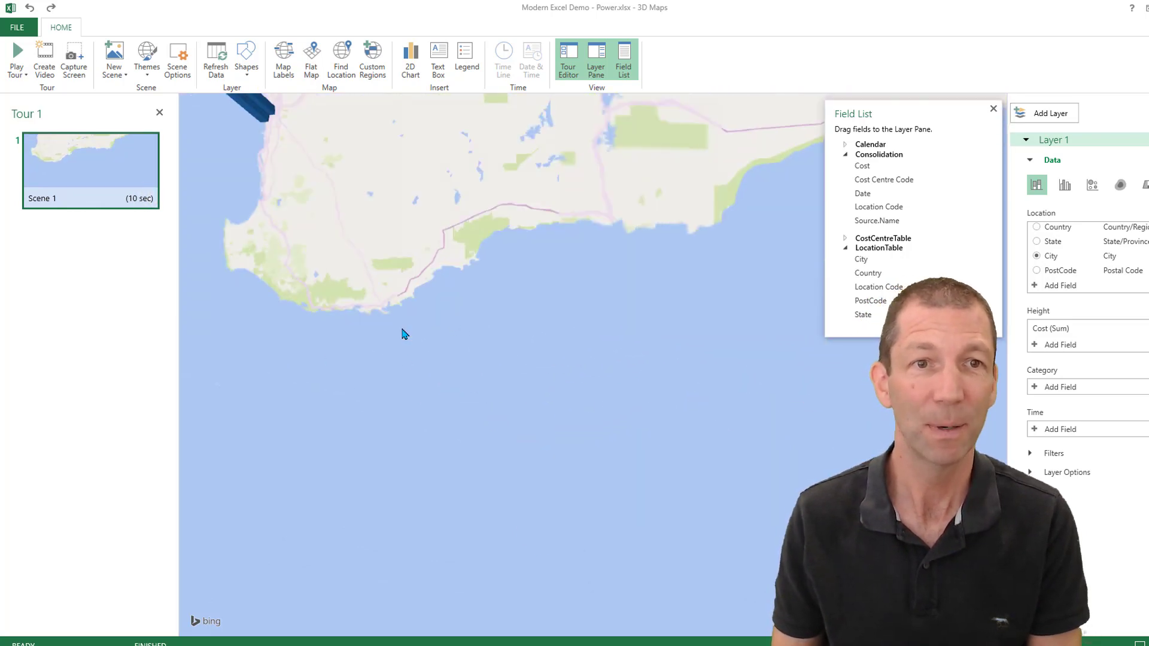
drag(404, 334, 521, 472)
scroll(503, 418, up, 3)
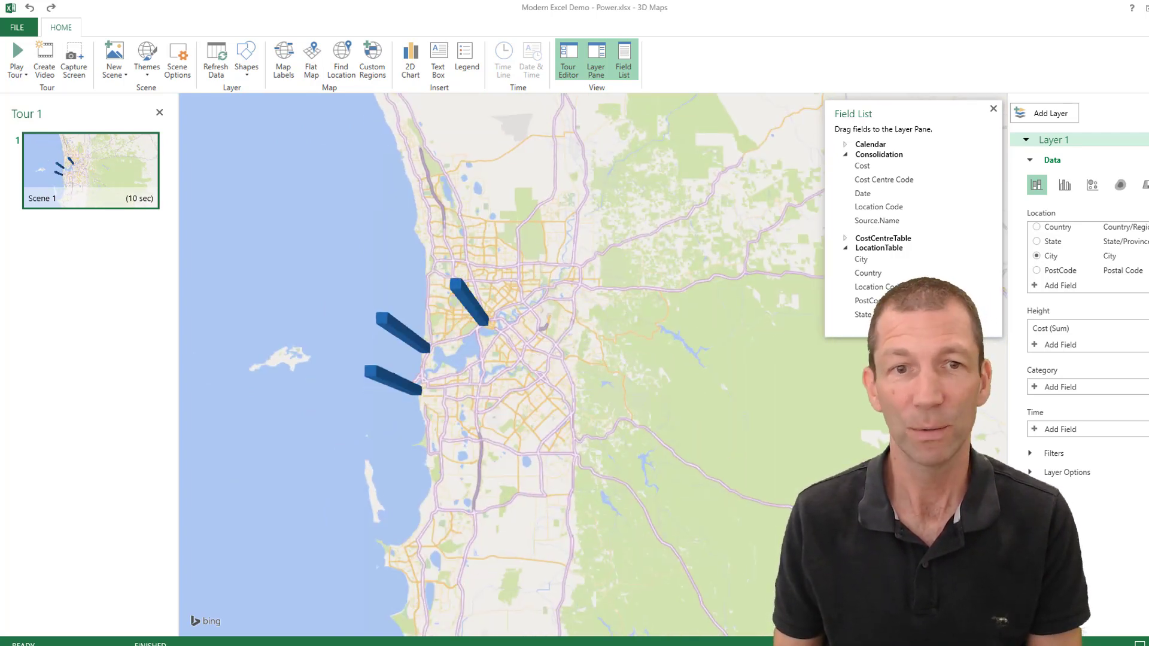
scroll(620, 403, down, 2)
scroll(620, 402, down, 5)
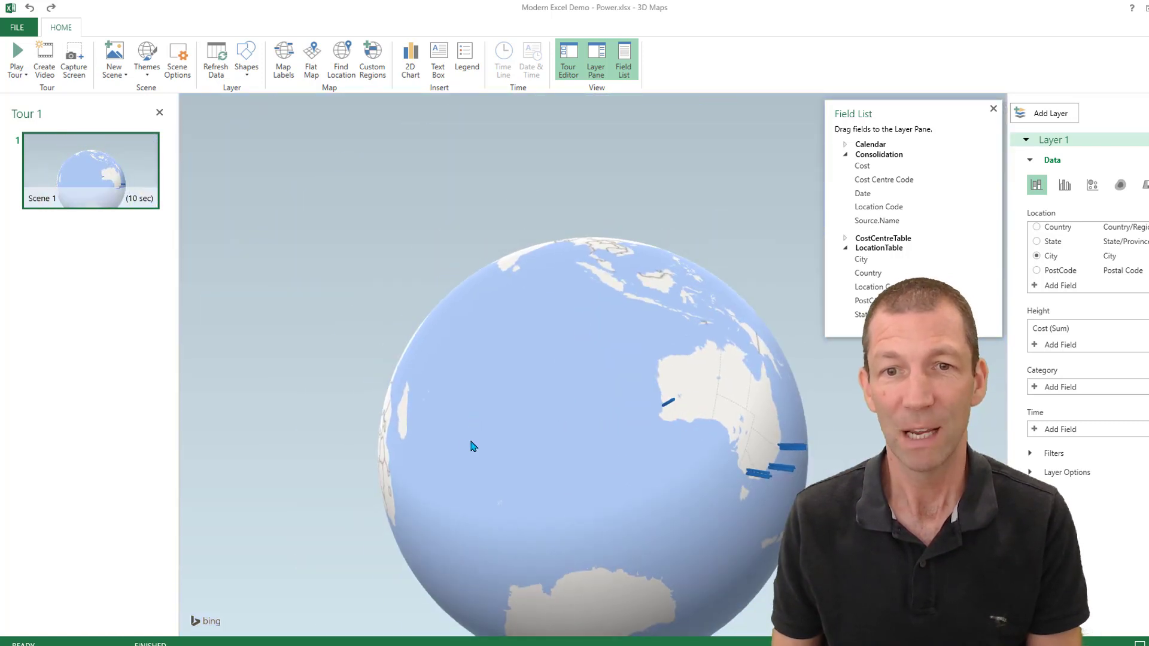
drag(473, 446, 610, 335)
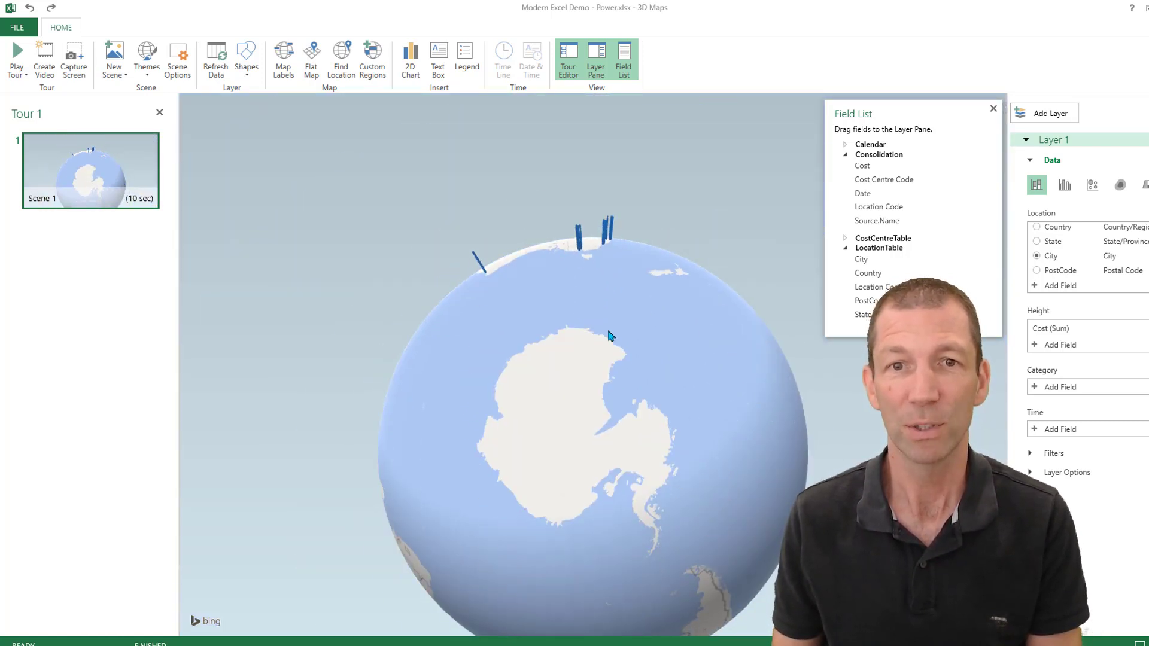
drag(539, 231, 723, 565)
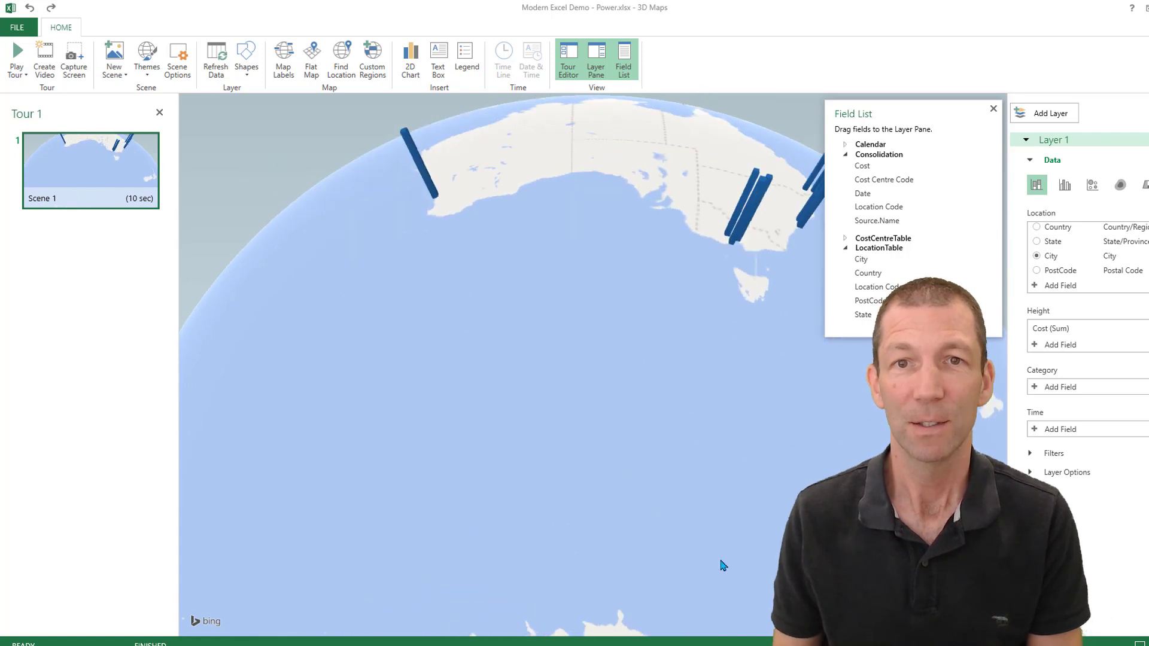
- Set Calendar's Date as Layer 1's time field and play the timeline animation
click(845, 145)
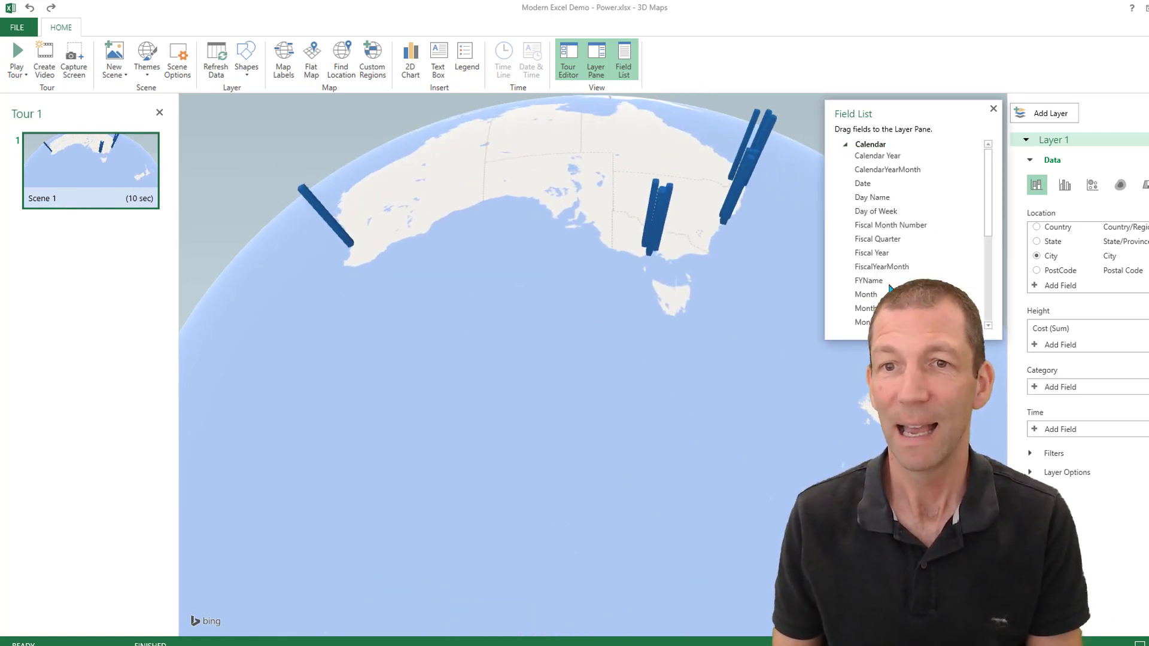
drag(885, 187, 1064, 440)
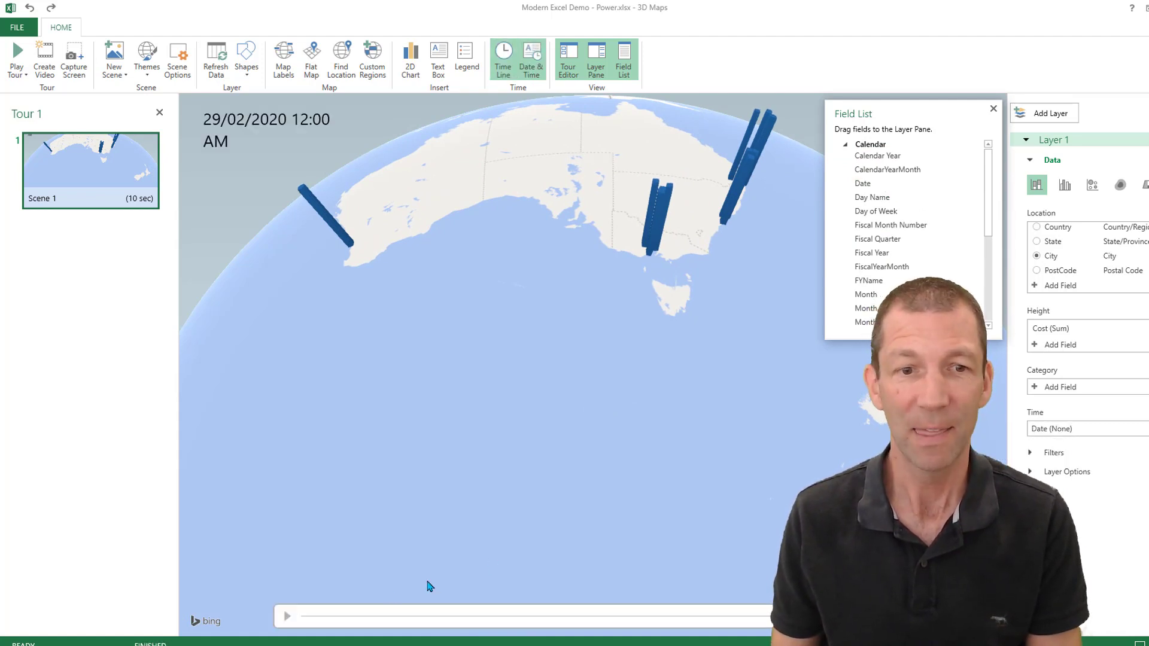
click(288, 617)
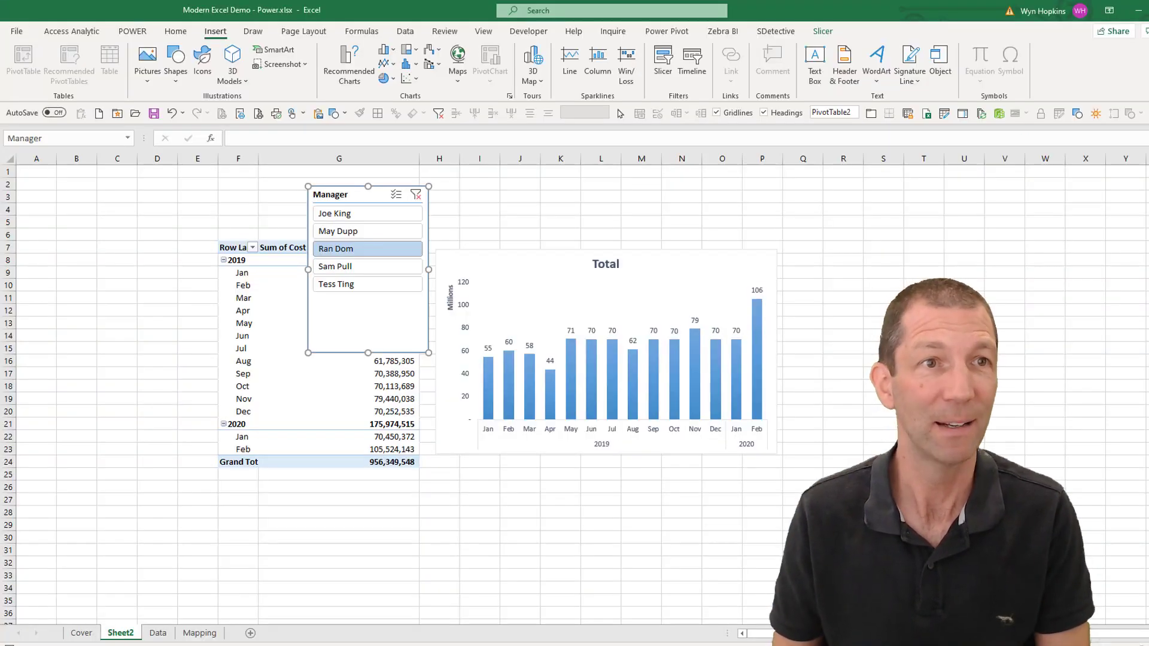
- Save a copy of the workbook as Modern Excel Demo - Power FINAL.xlsx
click(20, 35)
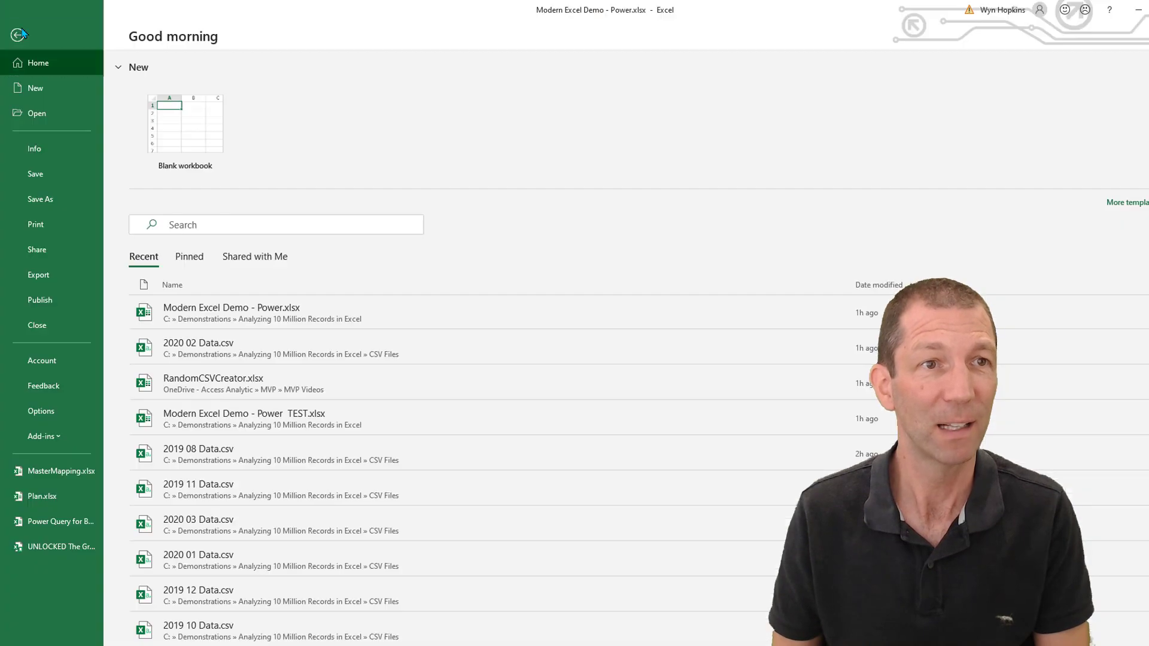
click(40, 199)
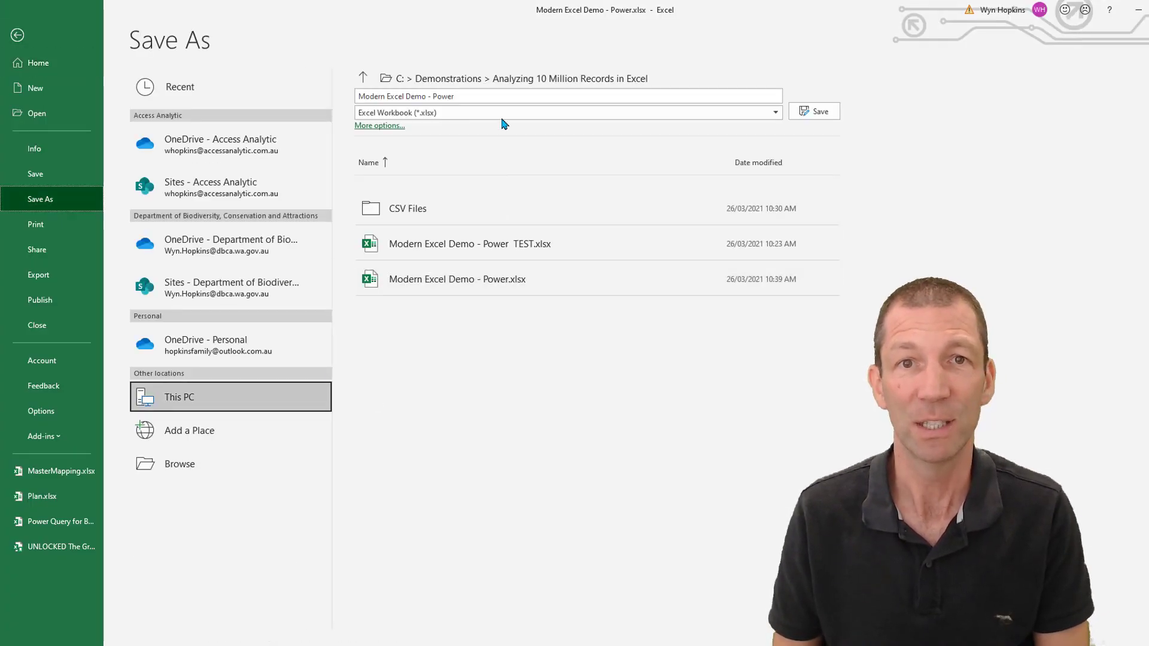
click(484, 96)
click(486, 94)
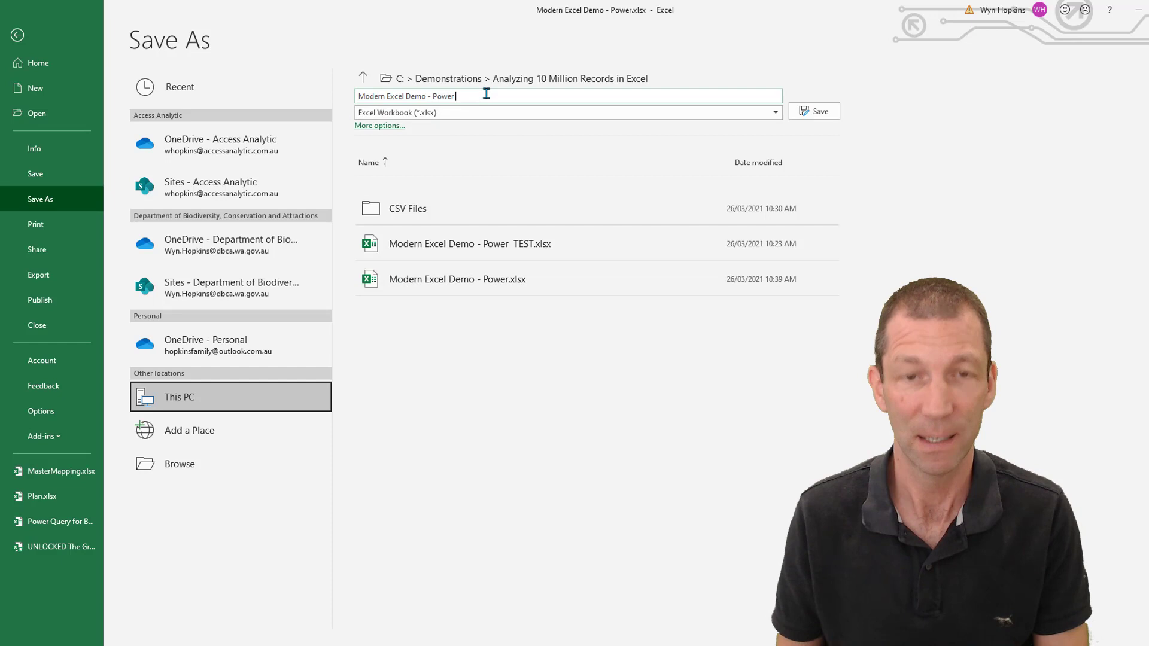
text(FINAL)
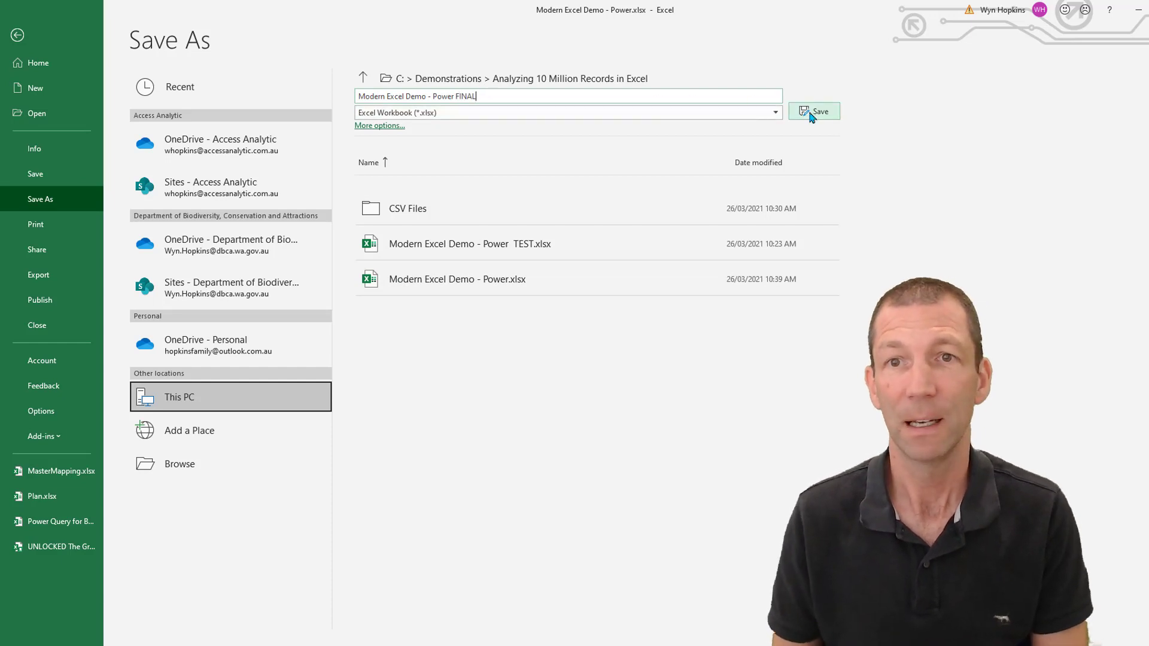
click(813, 113)
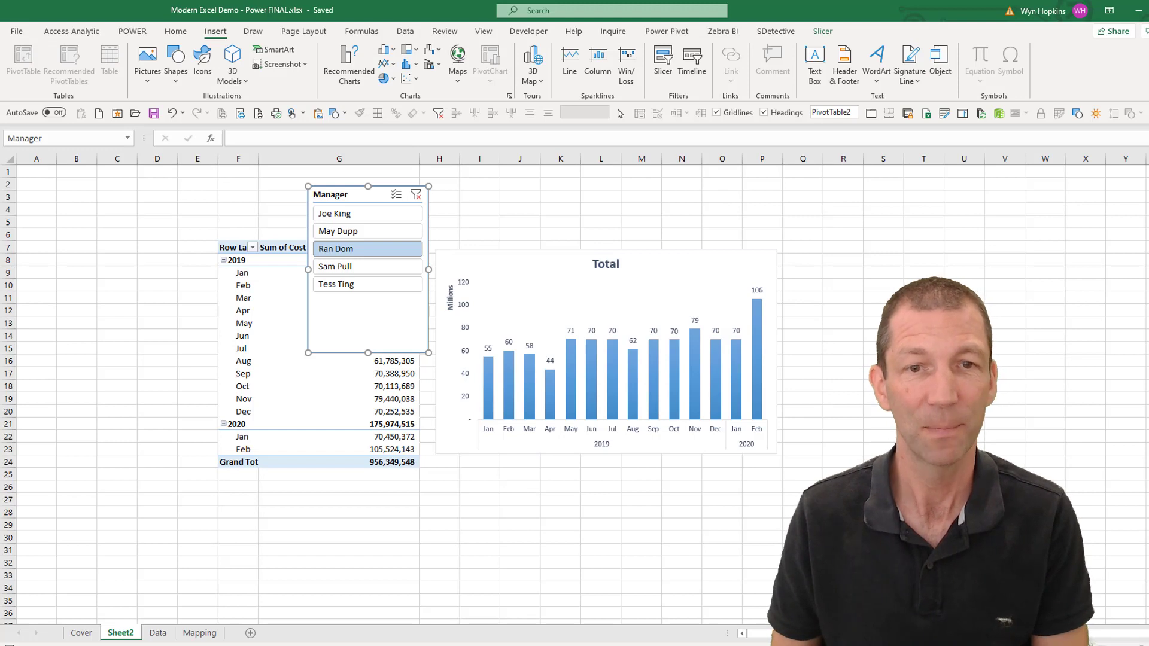
- In the project folder, select the FINAL (14,971 KB) and original Power workbooks to compare sizes
mouse_move(293, 645)
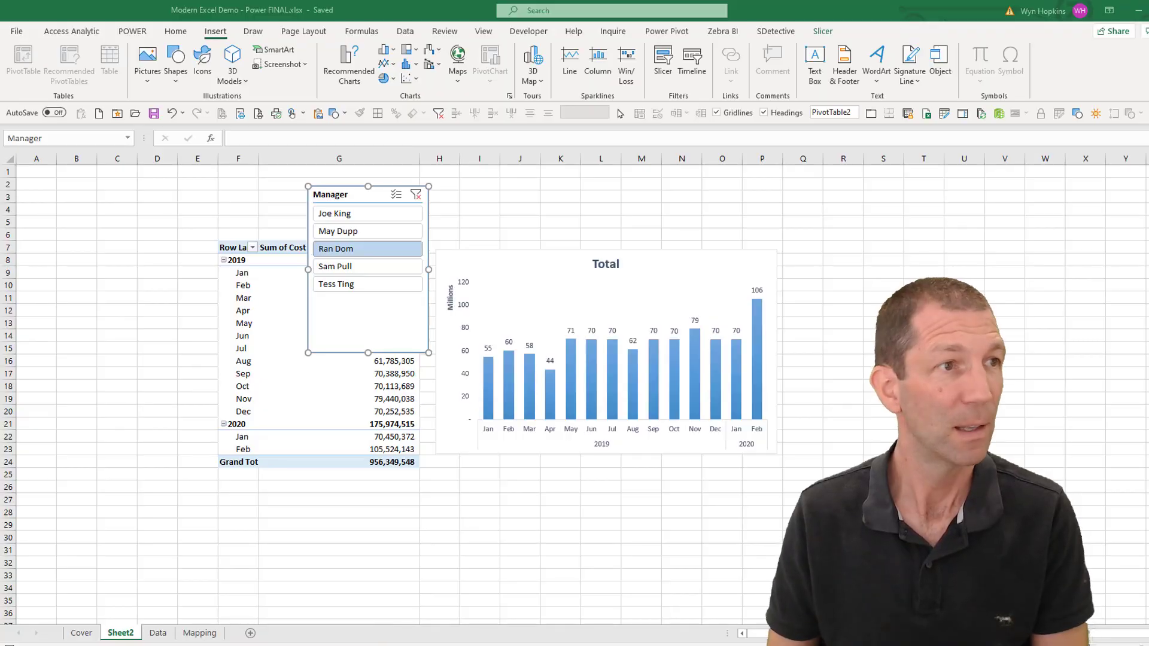
key(alt+Tab)
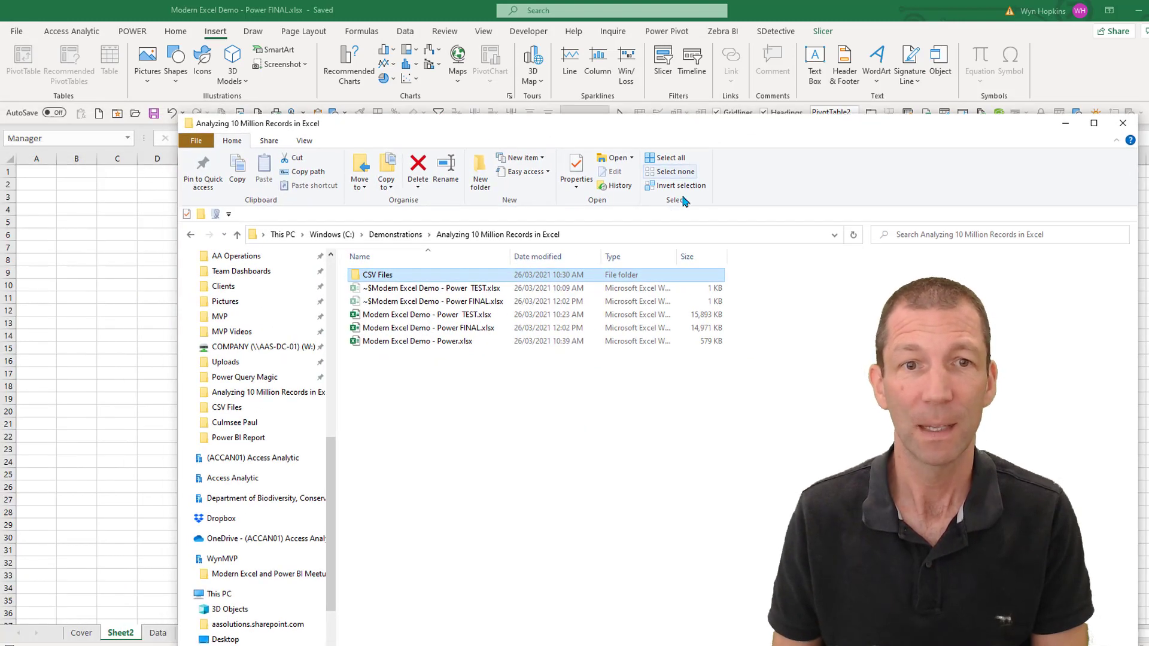
click(479, 327)
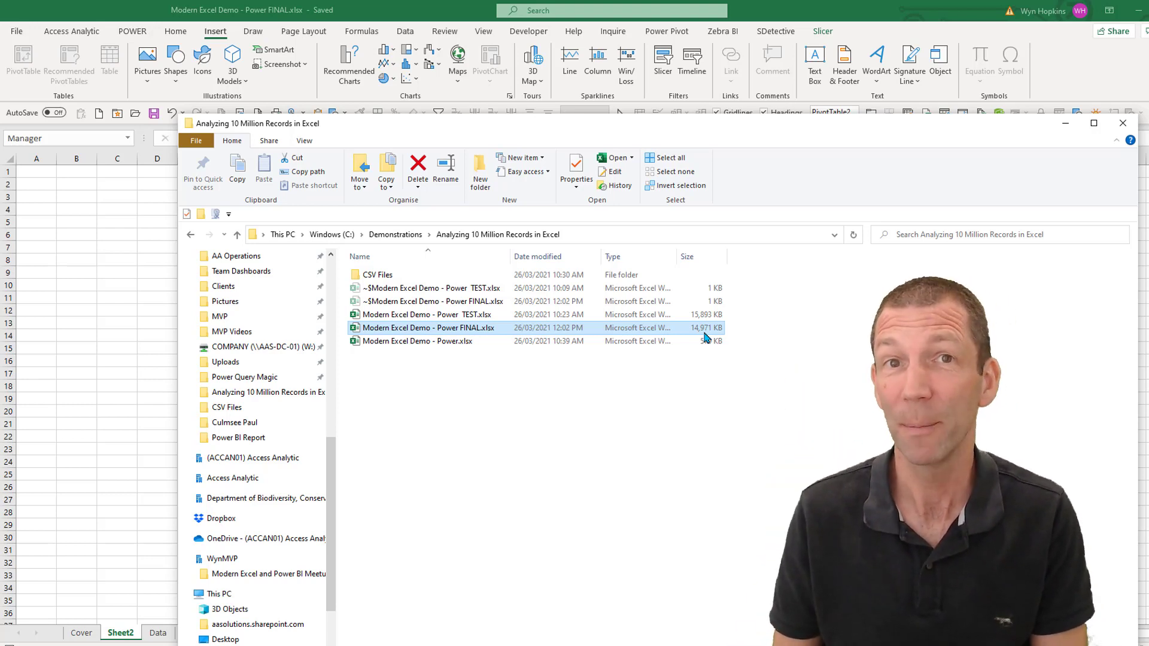
ctrl+click(698, 342)
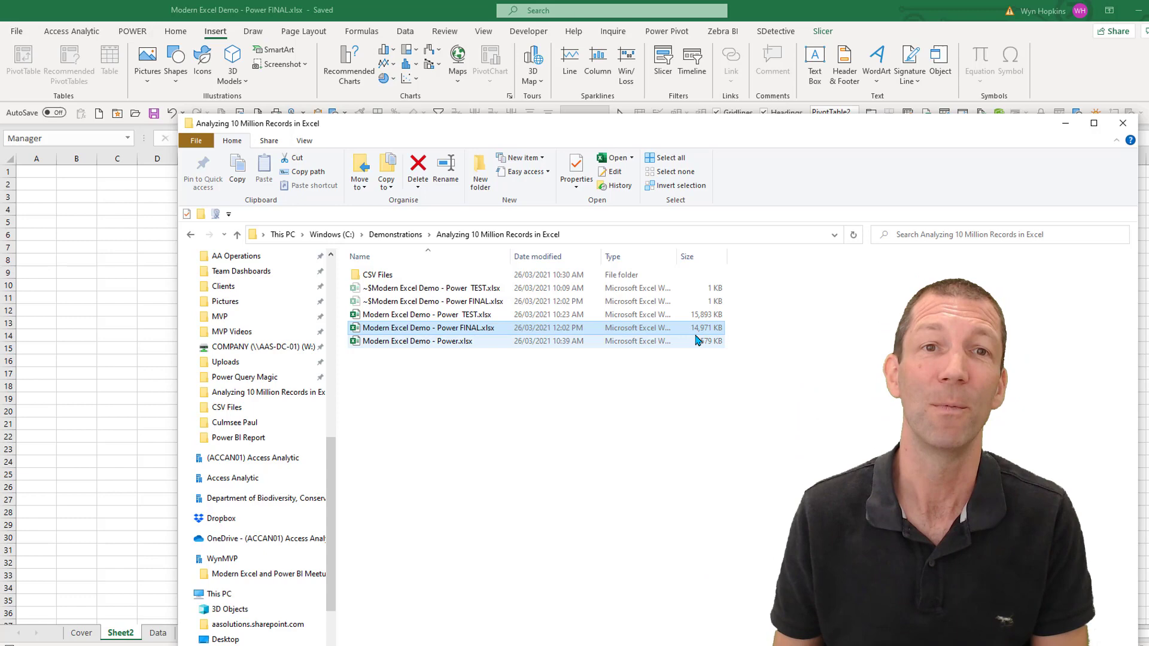